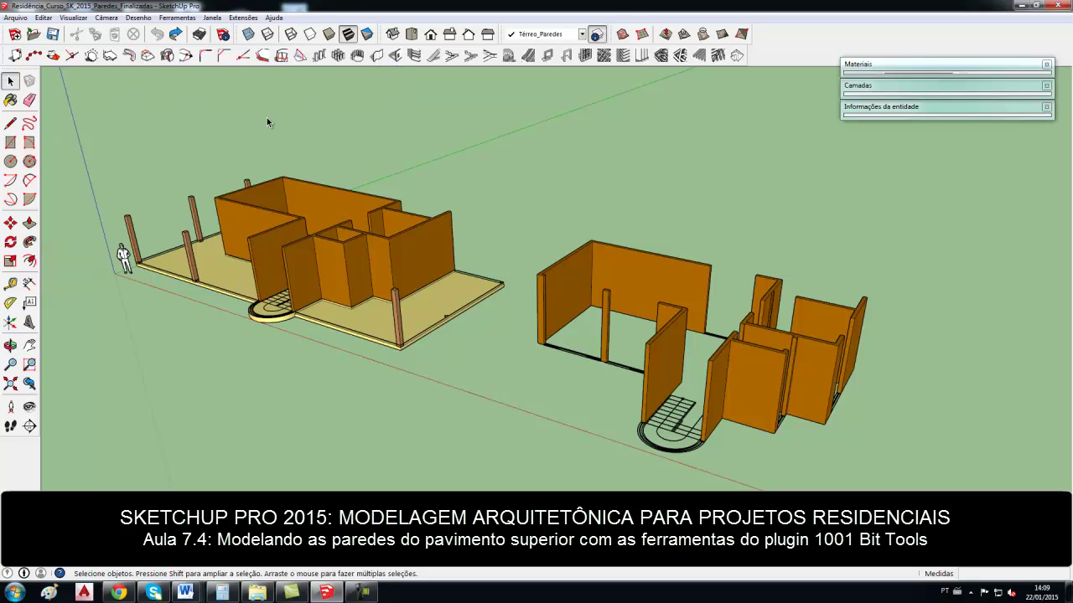
Step: Add a layer named Superior_Paredes in the Layers tray and set it as the current layer
left_click(876, 87)
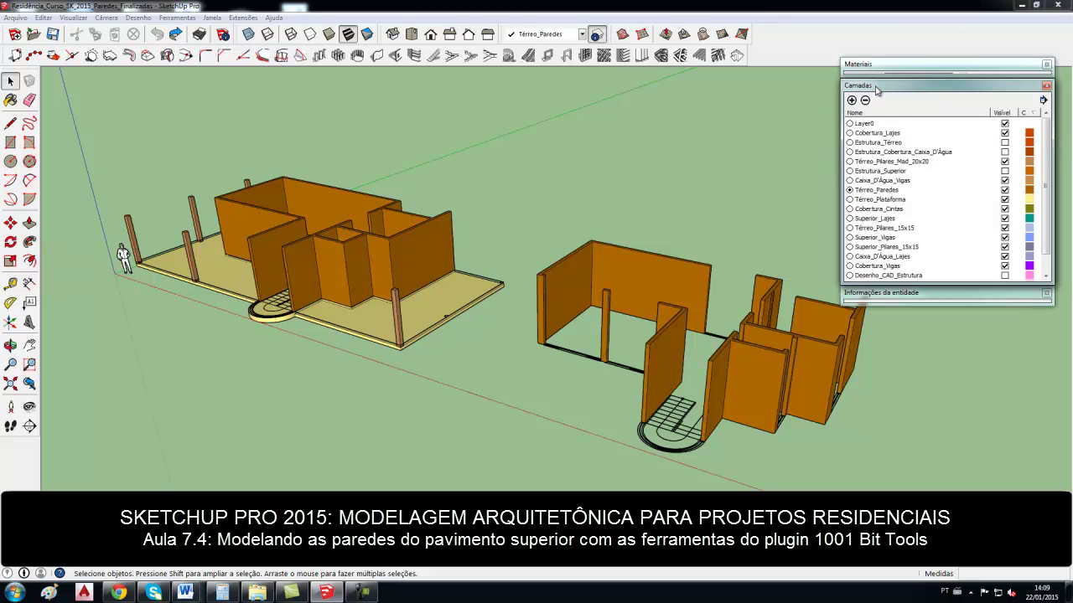
left_click(852, 100)
key("BackSpace")
type("Superior_Paredes")
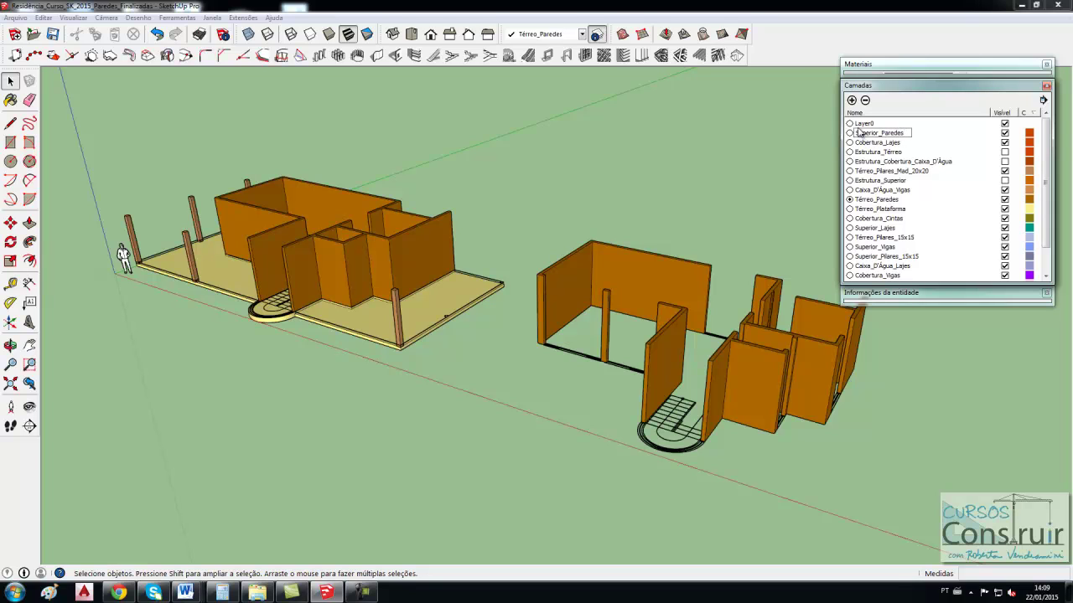
key("Return")
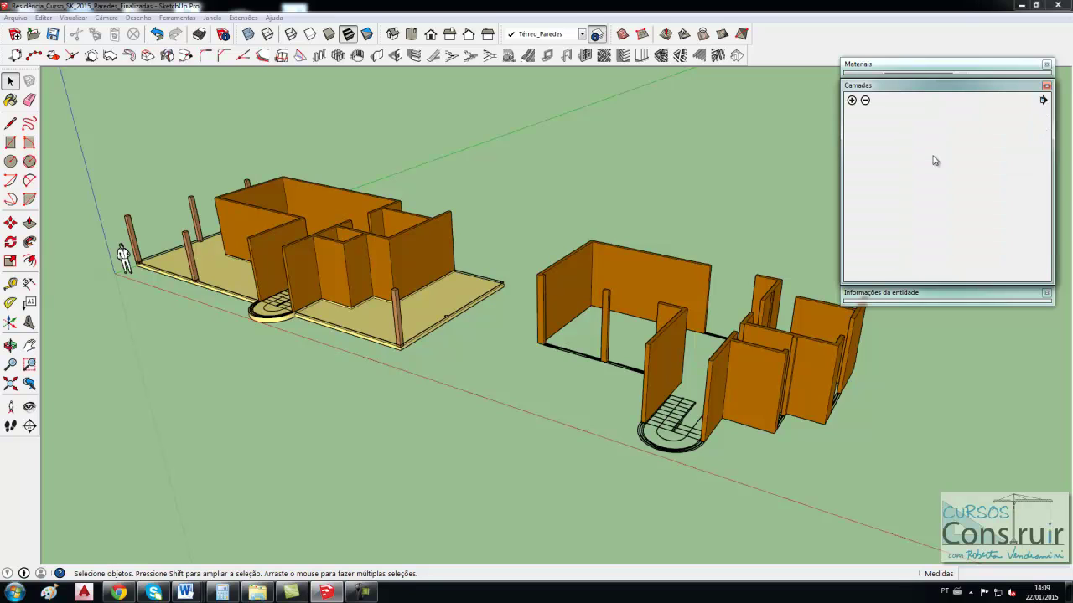
left_click(850, 152)
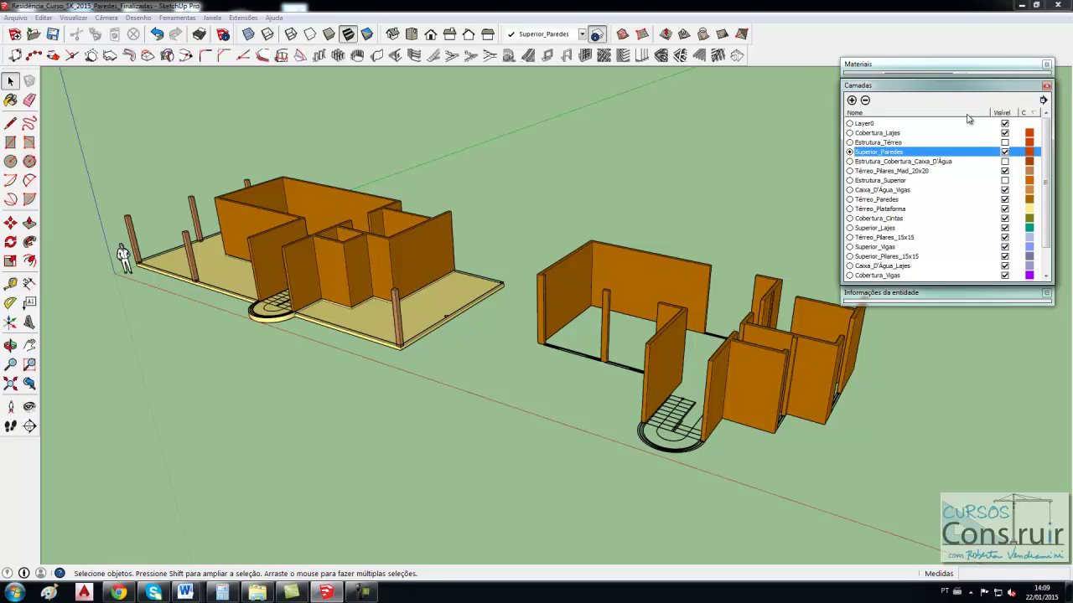
left_click(953, 86)
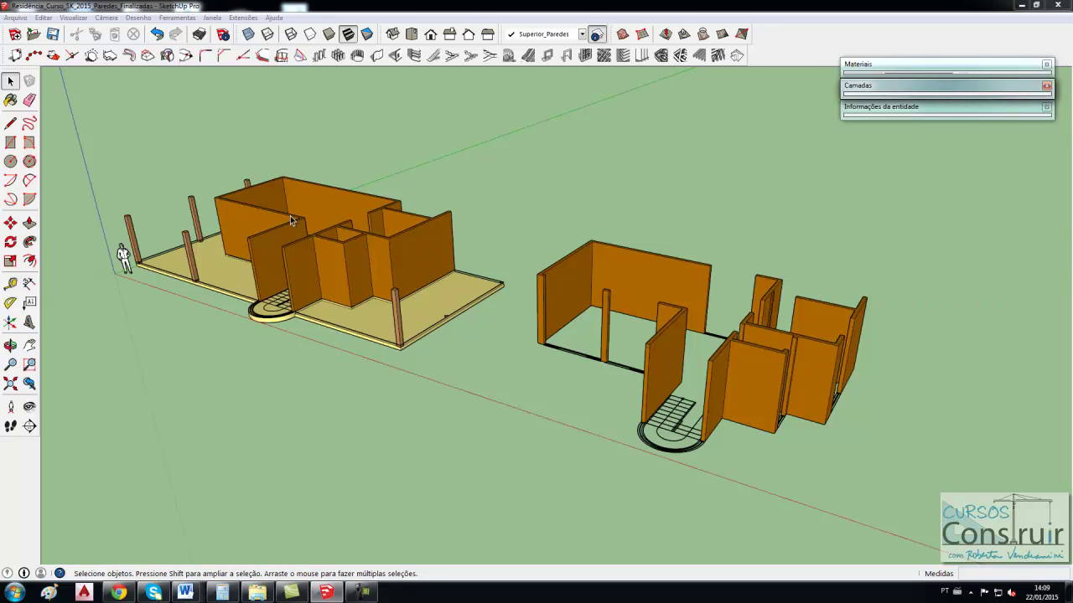
left_click(890, 86)
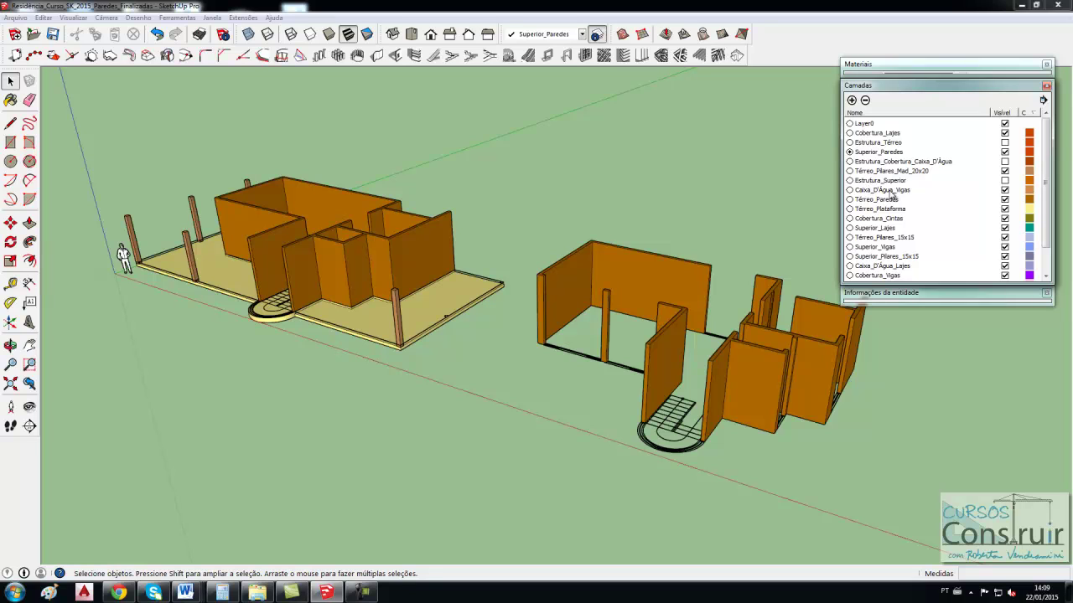
Step: Turn on Estrutura_Superior and Estrutura_Cobertura_Caixa_D'Água, then zoom in on the upper slabs and pillars
left_click(1005, 181)
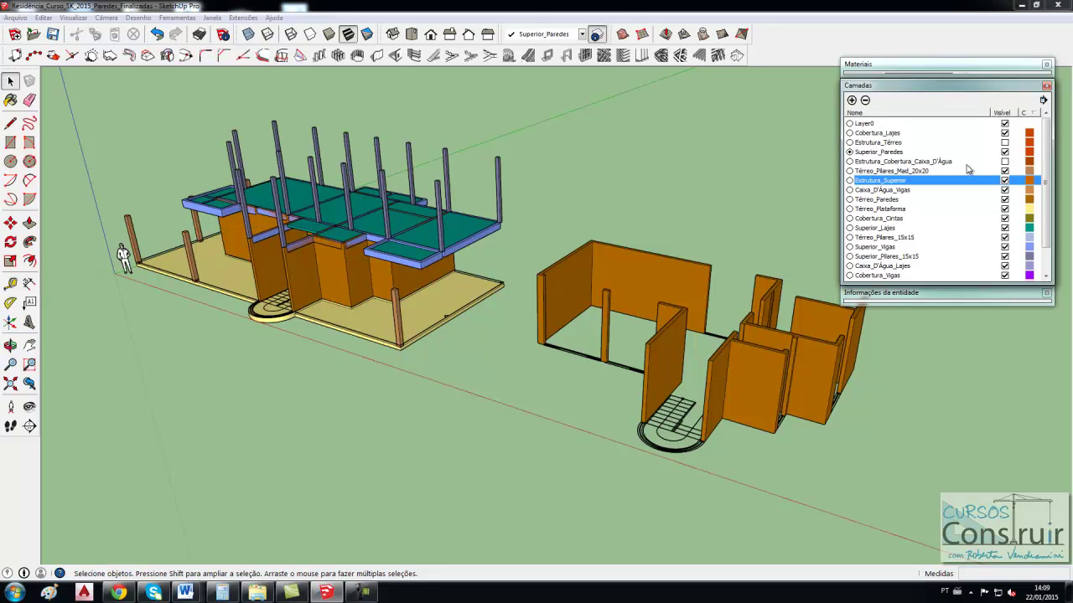
left_click(1004, 161)
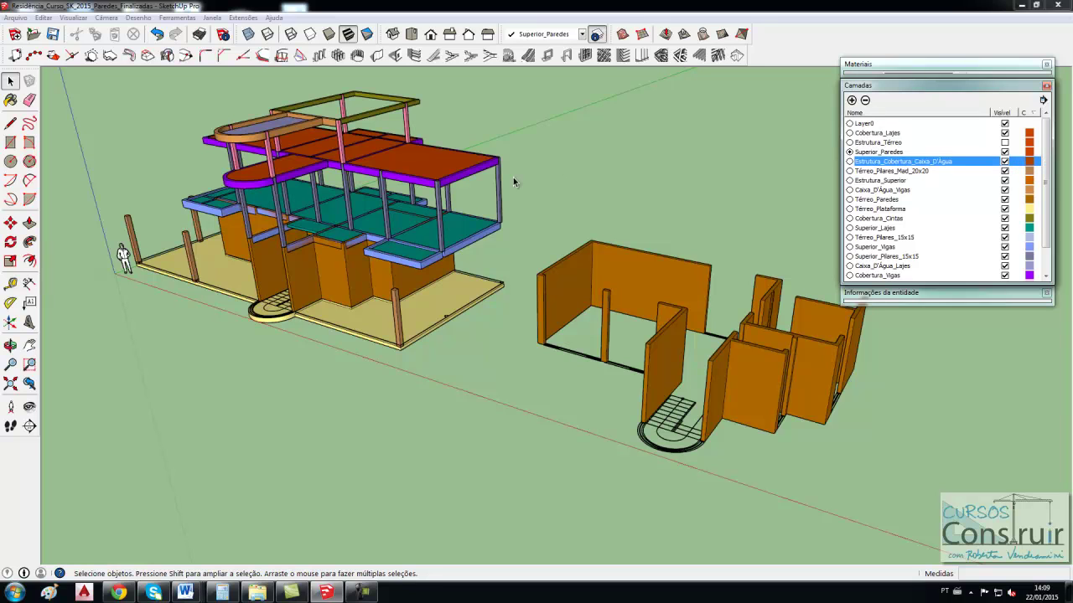
middle_click_drag(436, 209, 451, 218)
scroll(451, 218, "up", 2)
scroll(451, 218, "up", 2)
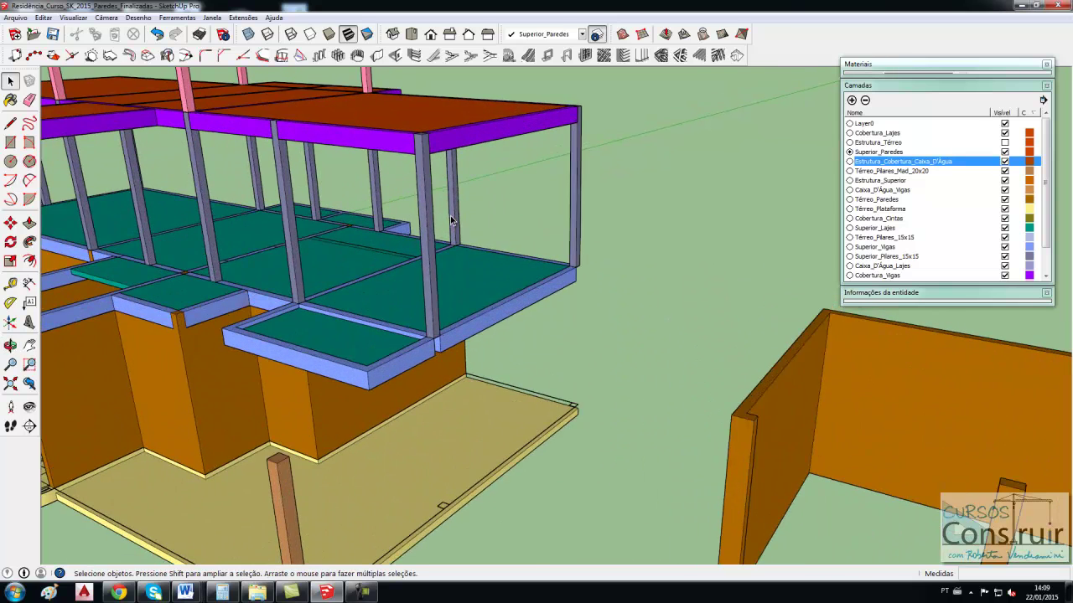
scroll(451, 218, "up", 2)
scroll(451, 217, "up", 1)
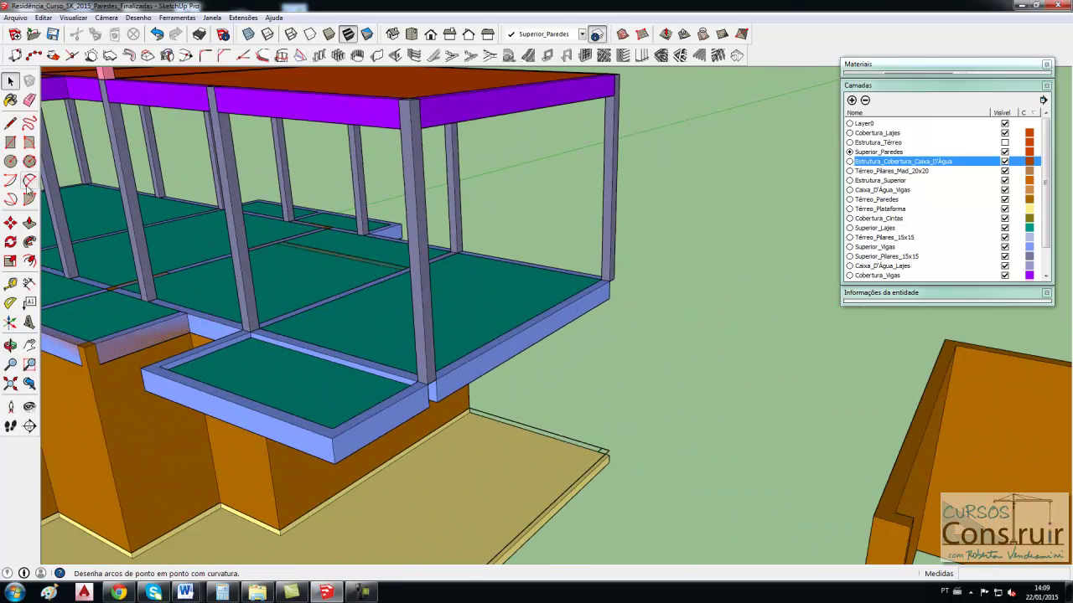
Step: Measure an upper-floor pillar from top to base with the Tape Measure, reading 3.24m
left_click(12, 285)
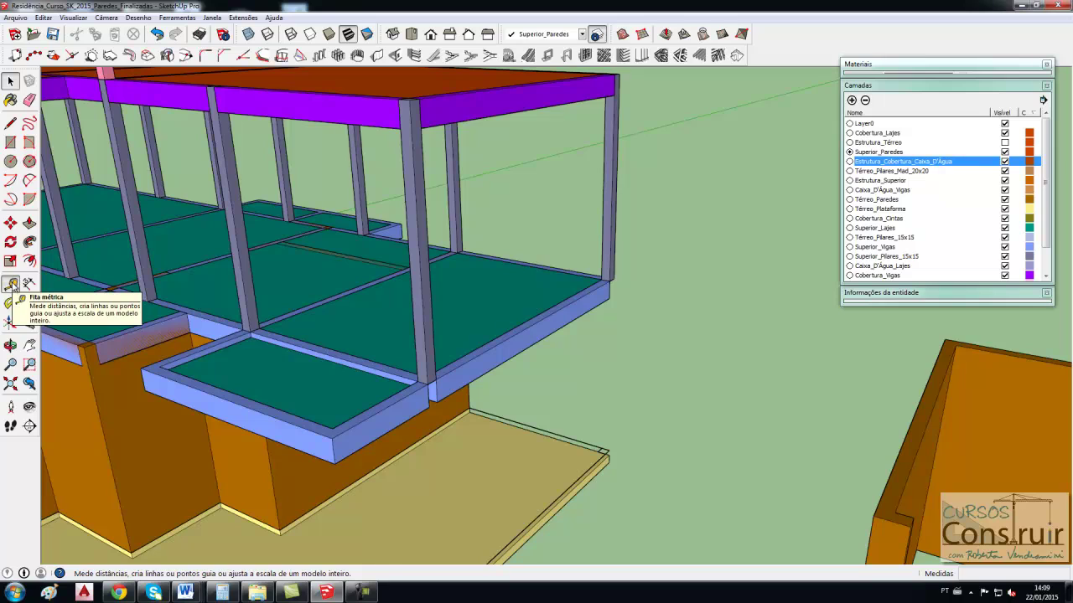
left_click(417, 97)
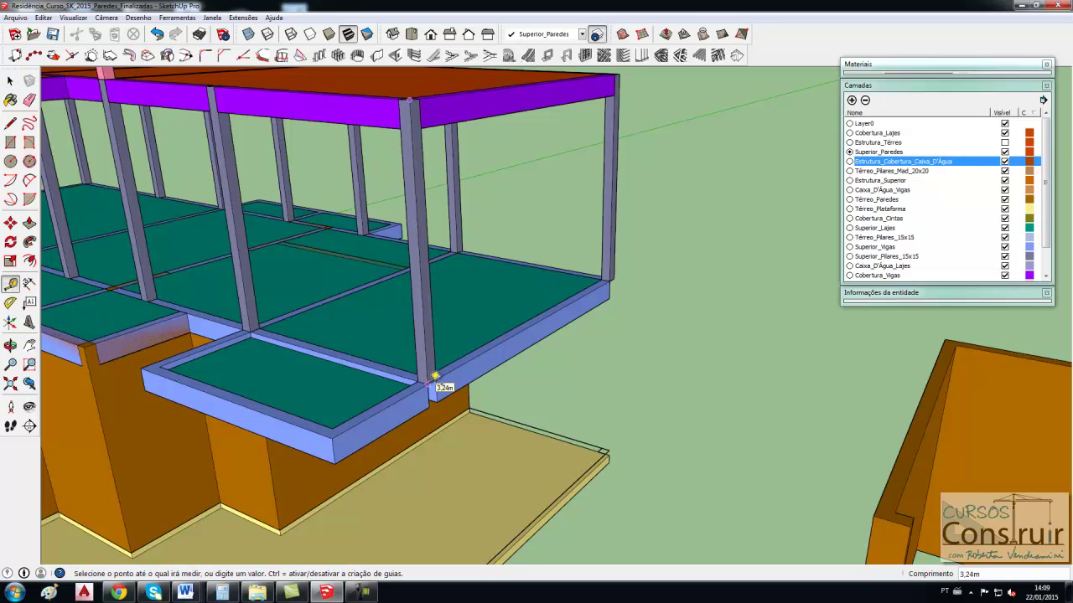
left_click(435, 377)
key("space")
middle_click_drag(519, 377, 510, 296)
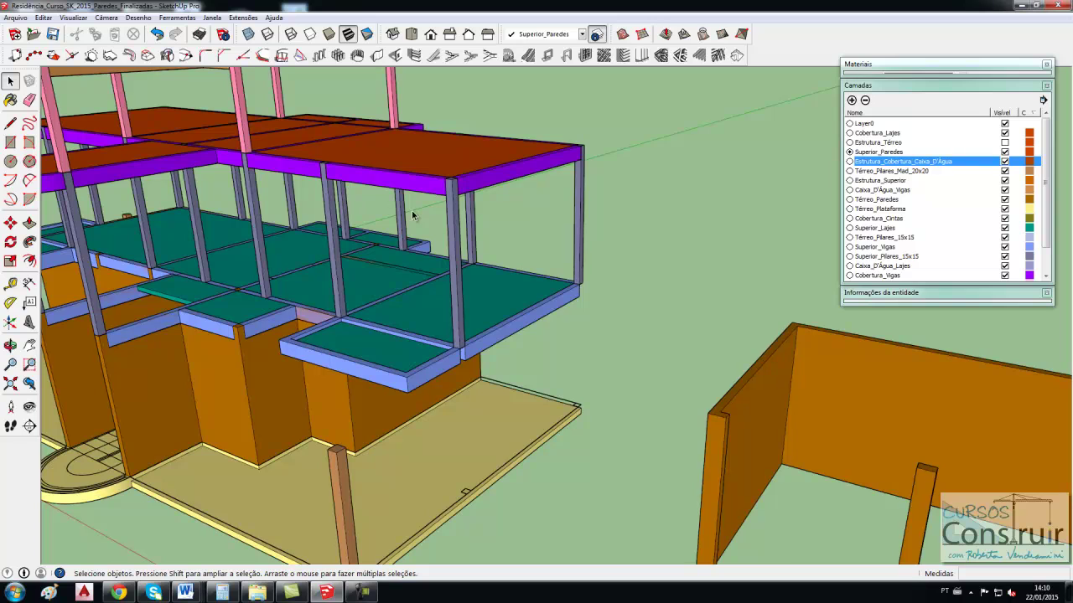
Step: Zoom out and tilt the view to look down on the upper-floor CAD plan
scroll(453, 227, "down", 3)
scroll(469, 234, "down", 3)
scroll(469, 235, "down", 2)
scroll(336, 268, "down", 2)
scroll(337, 268, "down", 2)
scroll(667, 352, "up", 2)
scroll(664, 352, "up", 2)
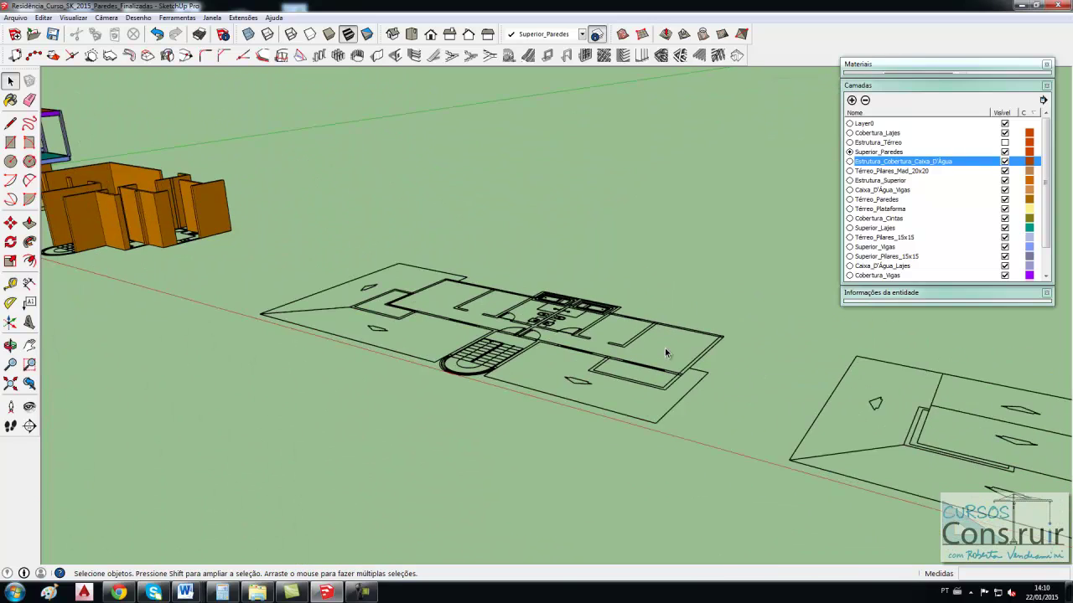
middle_click_drag(638, 357, 346, 296)
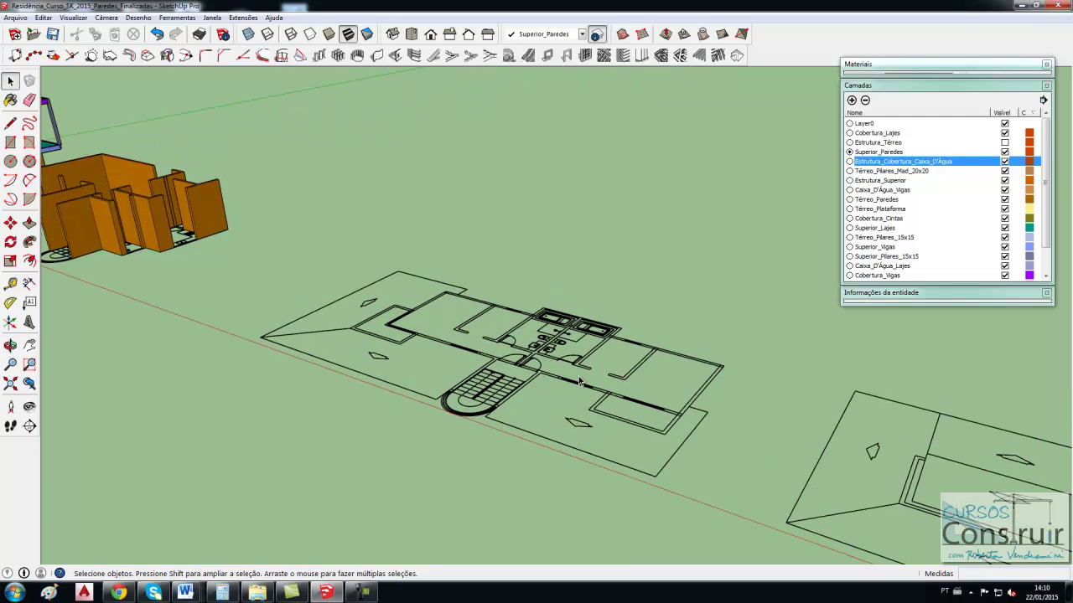
Step: Collapse the Layers tray and zoom in on the upper-floor plan outline
scroll(655, 369, "down", 2)
scroll(655, 369, "down", 2)
scroll(656, 368, "down", 1)
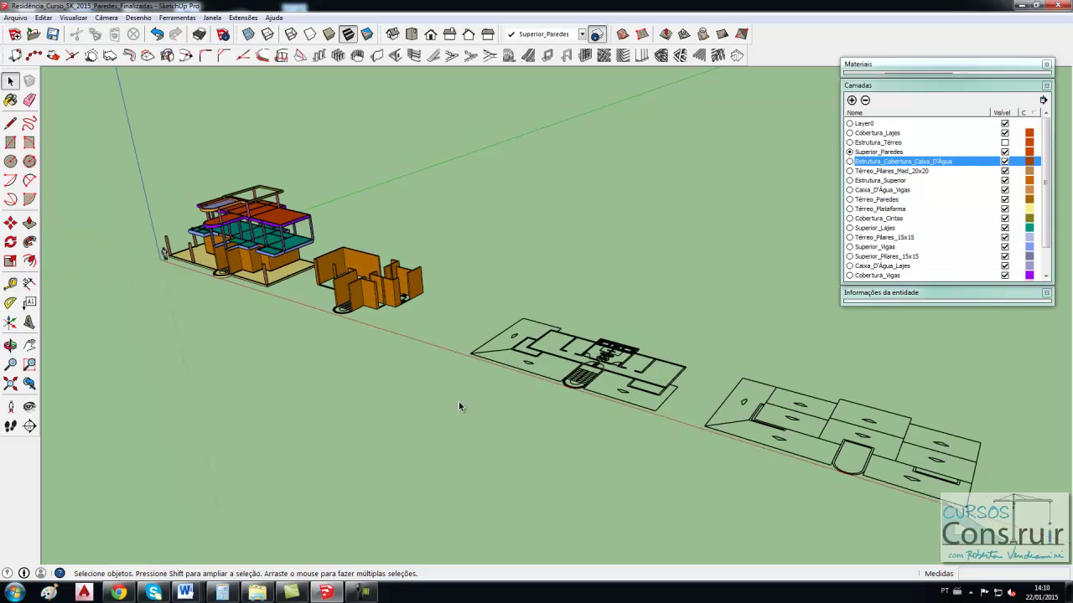
scroll(227, 241, "up", 2)
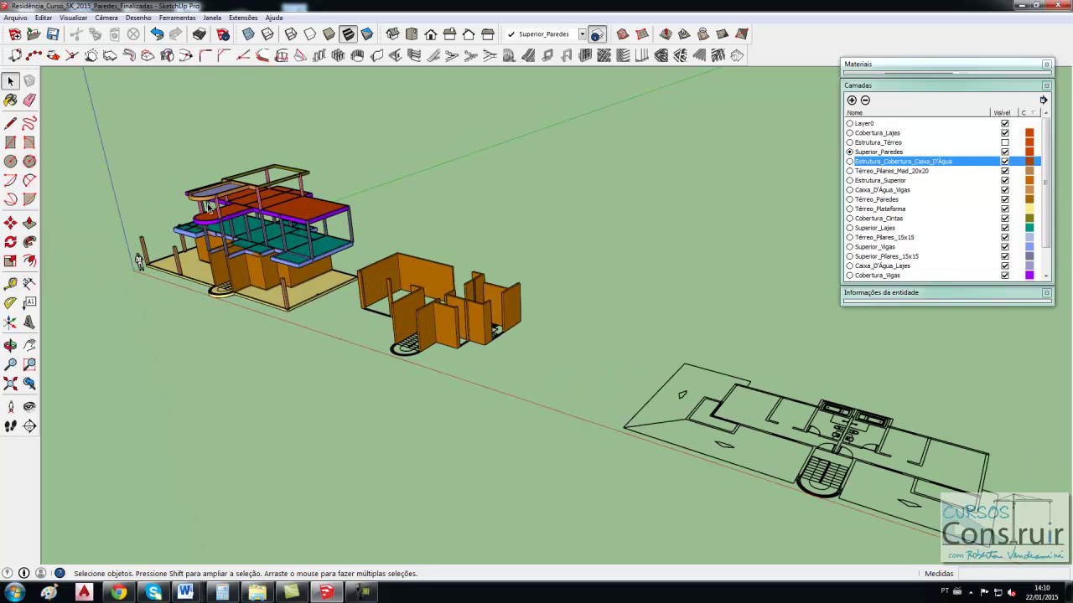
scroll(210, 206, "down", 2)
scroll(639, 344, "up", 1)
scroll(629, 351, "up", 1)
scroll(621, 355, "up", 1)
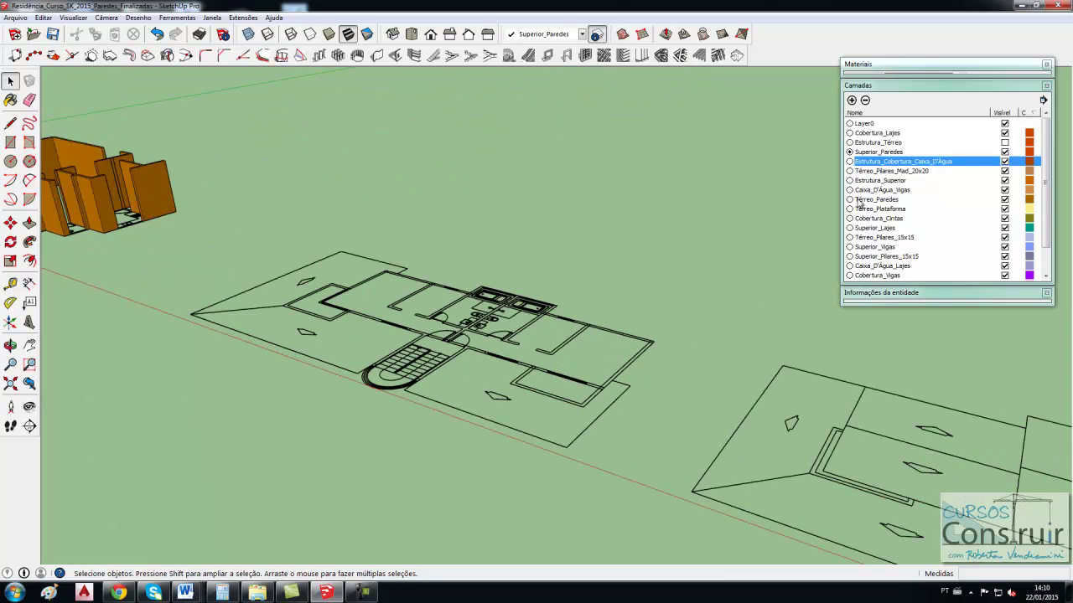
left_click(894, 86)
mouse_move(372, 368)
middle_mouse_down()
mouse_move(381, 346)
mouse_move(385, 358)
middle_mouse_up()
scroll(587, 409, "up", 1)
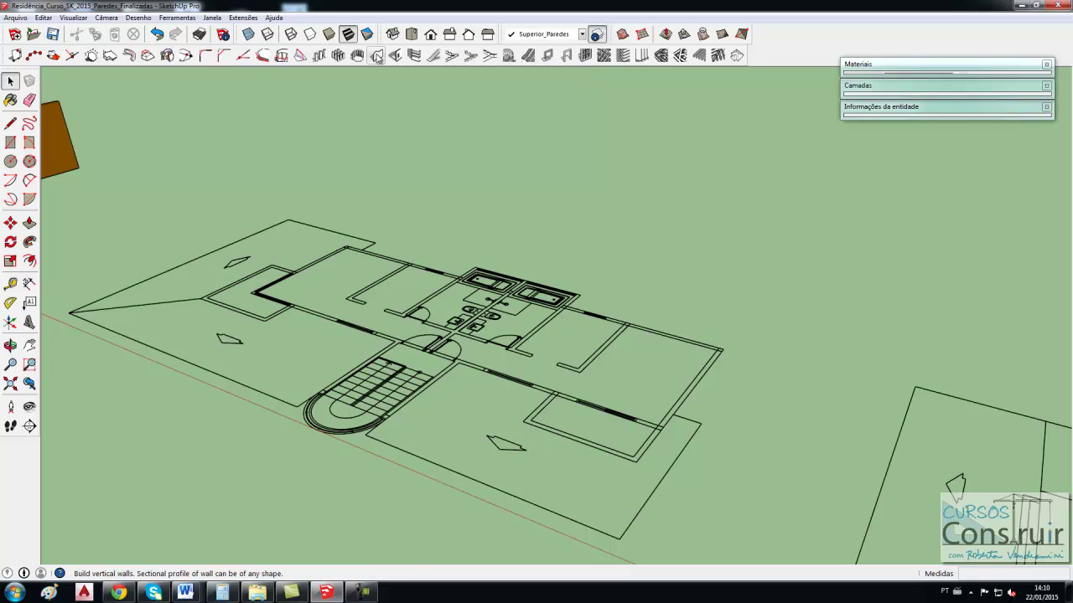
Step: Set the 1001bit vertical wall builder to 0.15m thickness, 3.24m height and Left alignment
left_click(376, 55)
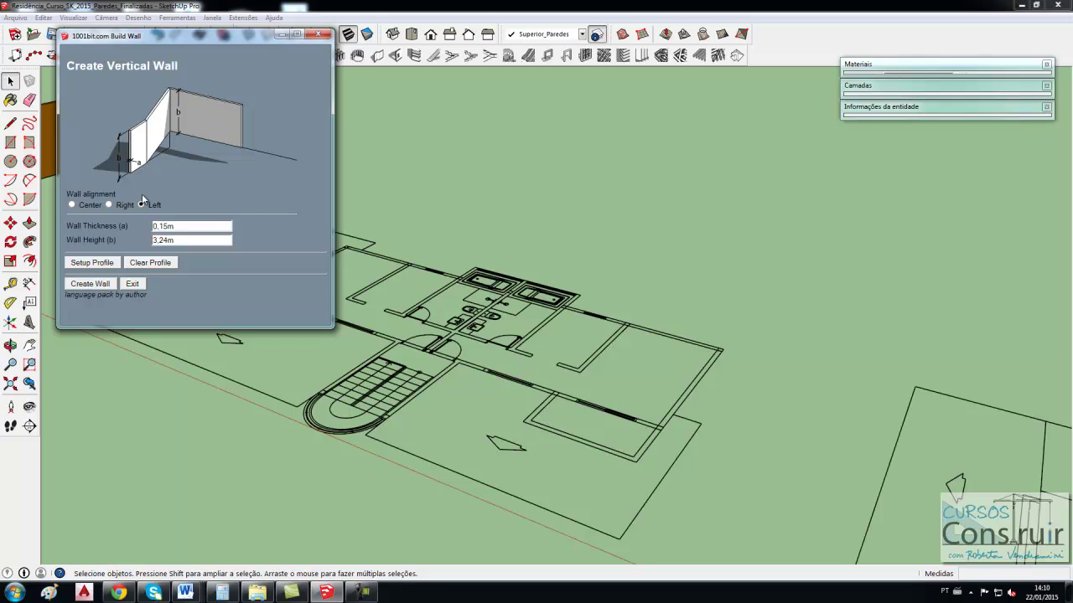
left_click(71, 204)
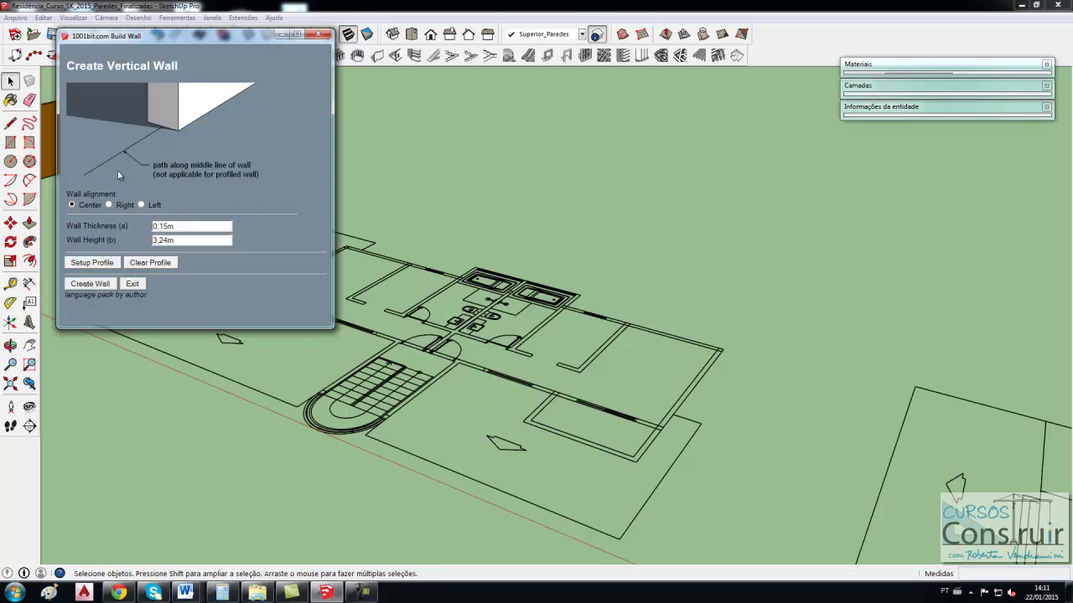
left_click(109, 206)
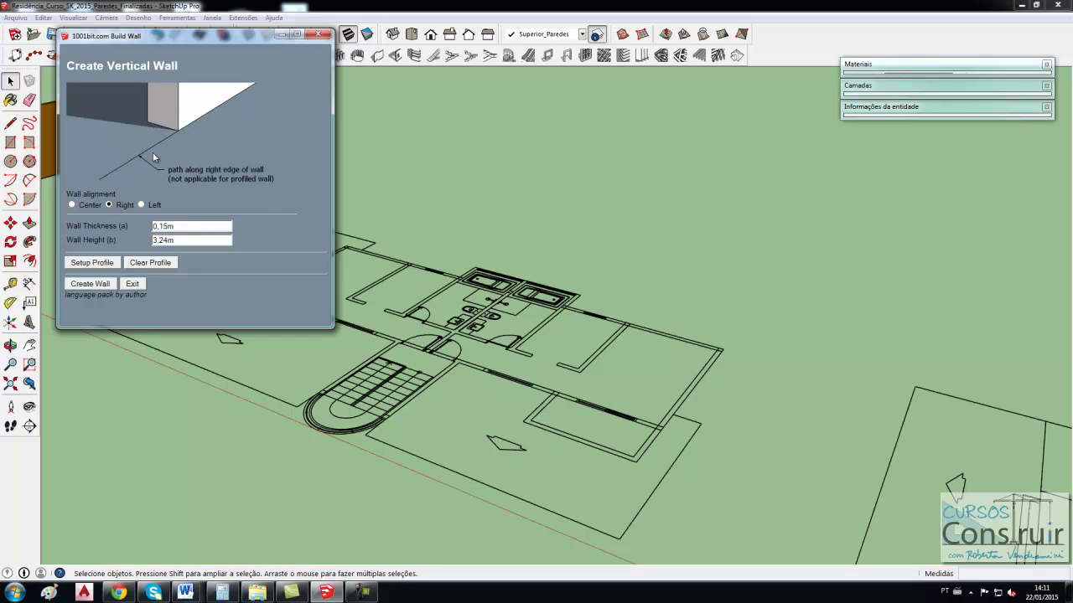
left_click(142, 205)
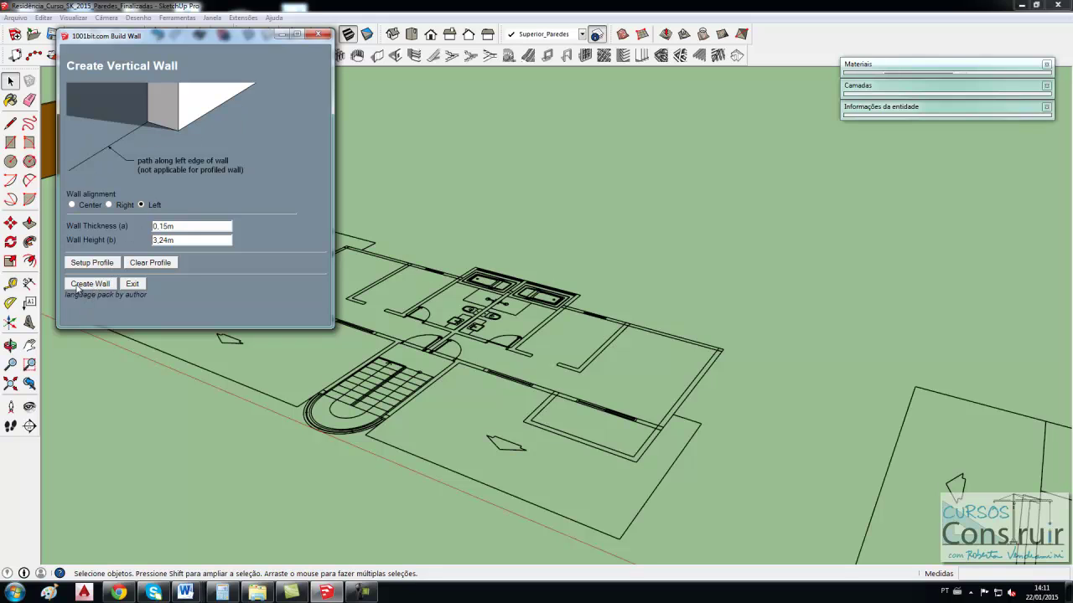
Step: Trace the first outer wall path from the stair edge round to the plan's top corner
left_click(92, 285)
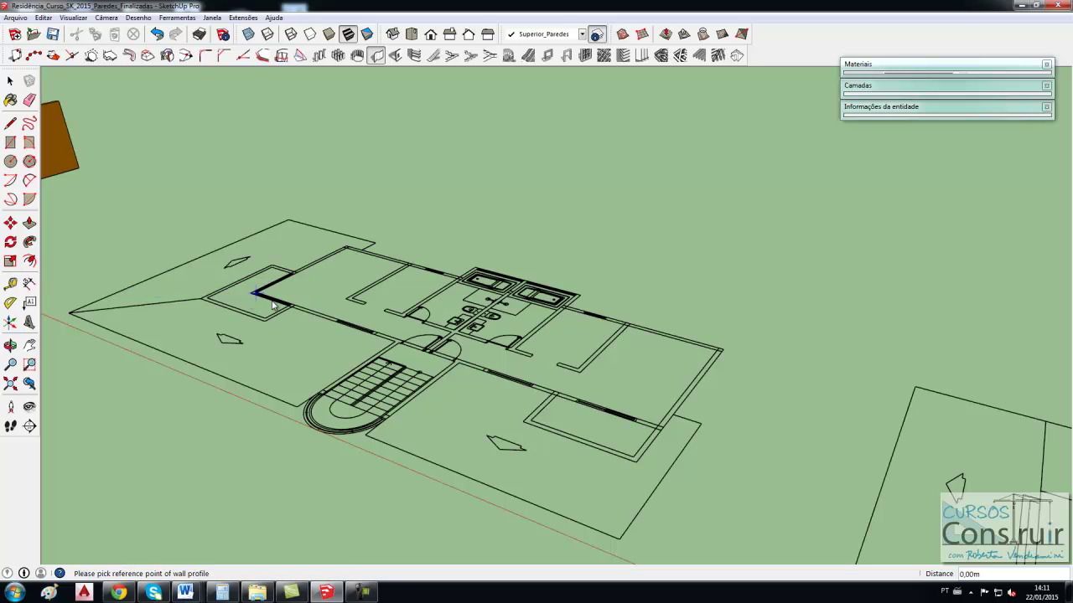
scroll(308, 306, "up", 2)
scroll(308, 307, "up", 1)
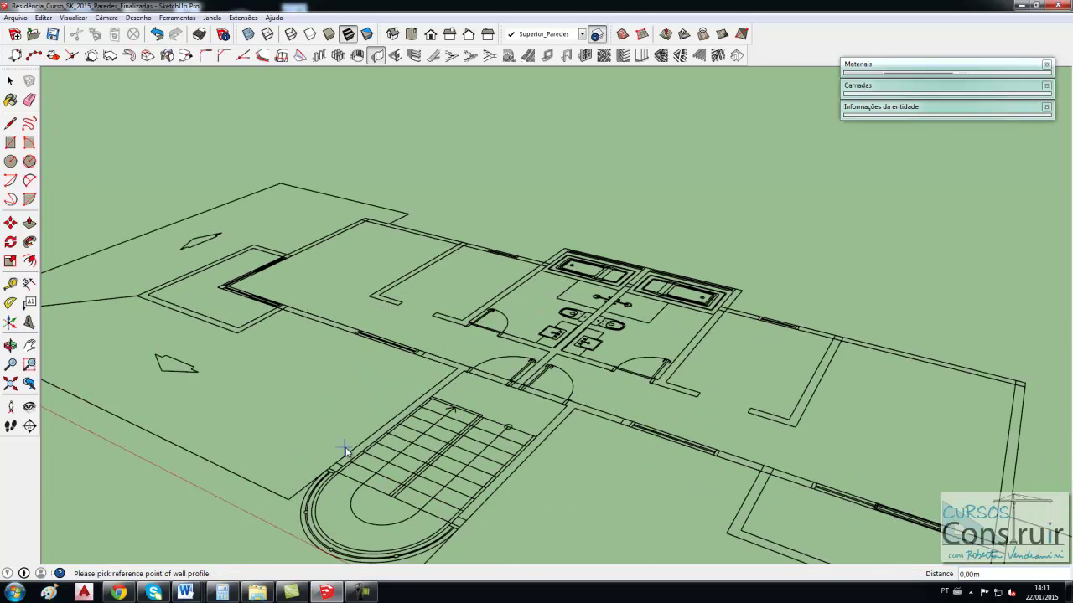
scroll(347, 448, "up", 2)
scroll(334, 476, "up", 2)
left_click(314, 479)
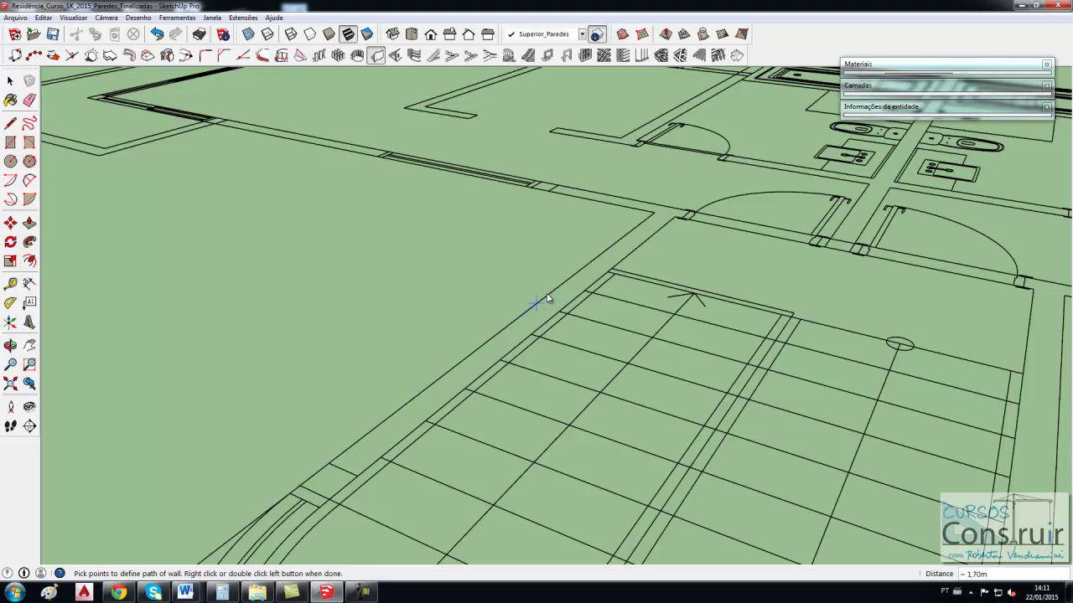
left_click(653, 213)
scroll(653, 212, "down", 3)
scroll(652, 213, "down", 1)
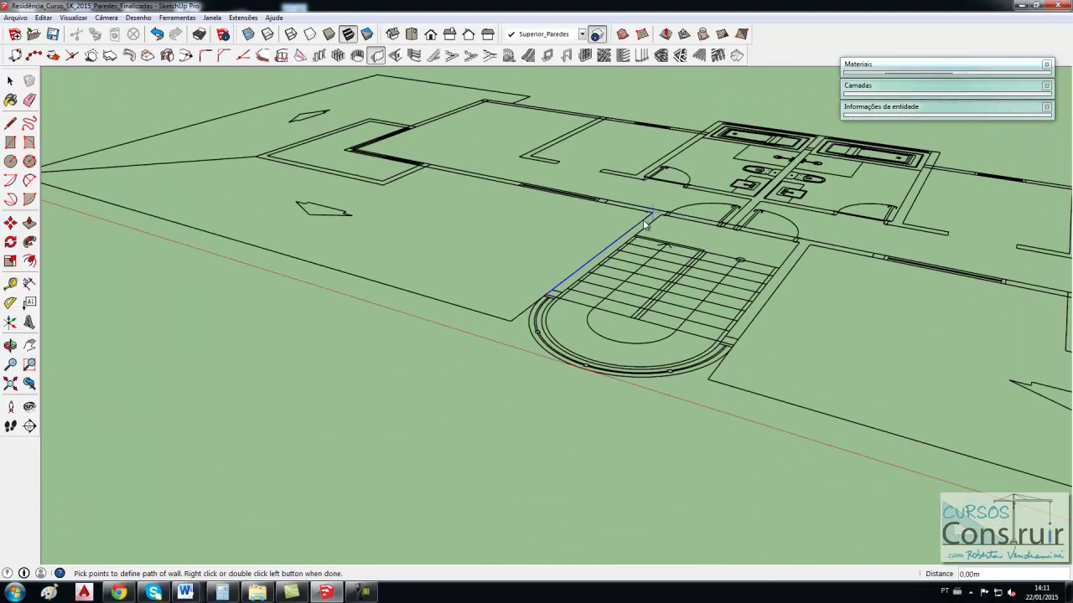
scroll(353, 151, "up", 3)
scroll(352, 150, "up", 2)
left_click(332, 161)
scroll(323, 204, "down", 3)
scroll(453, 159, "up", 2)
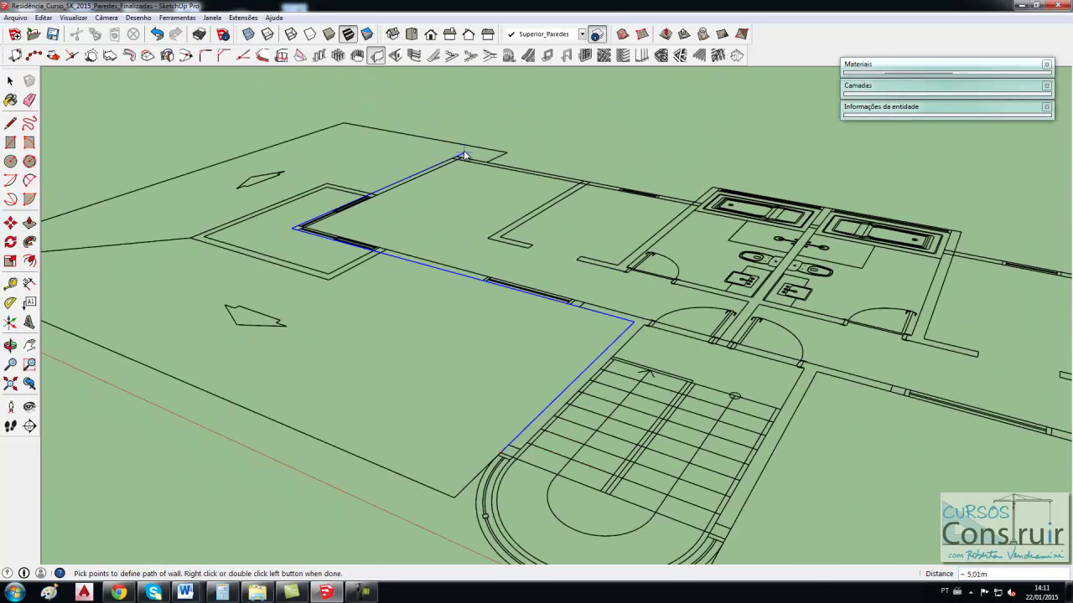
double_click(463, 156)
Step: Trace a wall along the upper-left room to the end of the plan's top edge
scroll(457, 157, "up", 2)
left_click(453, 159)
scroll(460, 158, "up", 1)
scroll(465, 155, "up", 1)
left_click(466, 157)
scroll(456, 164, "down", 3)
scroll(513, 171, "up", 2)
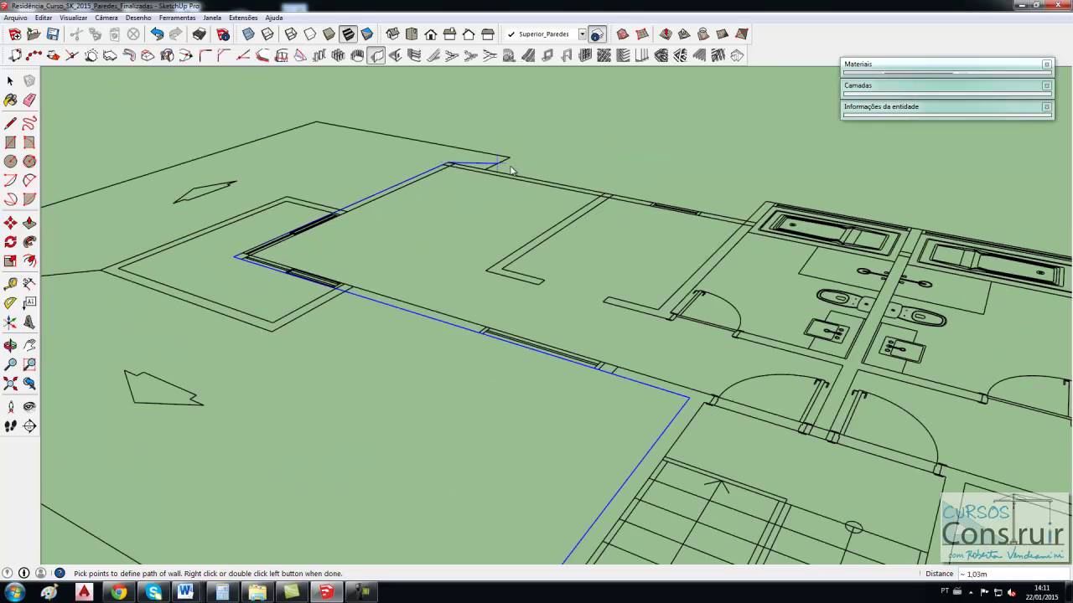
scroll(738, 217, "up", 2)
double_click(741, 216)
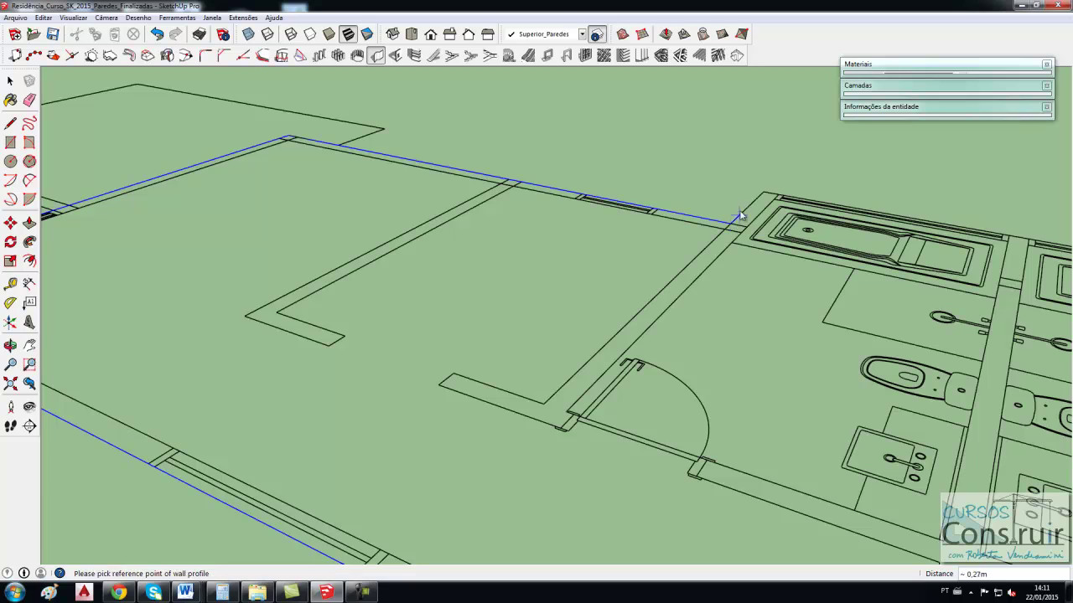
scroll(730, 202, "down", 2)
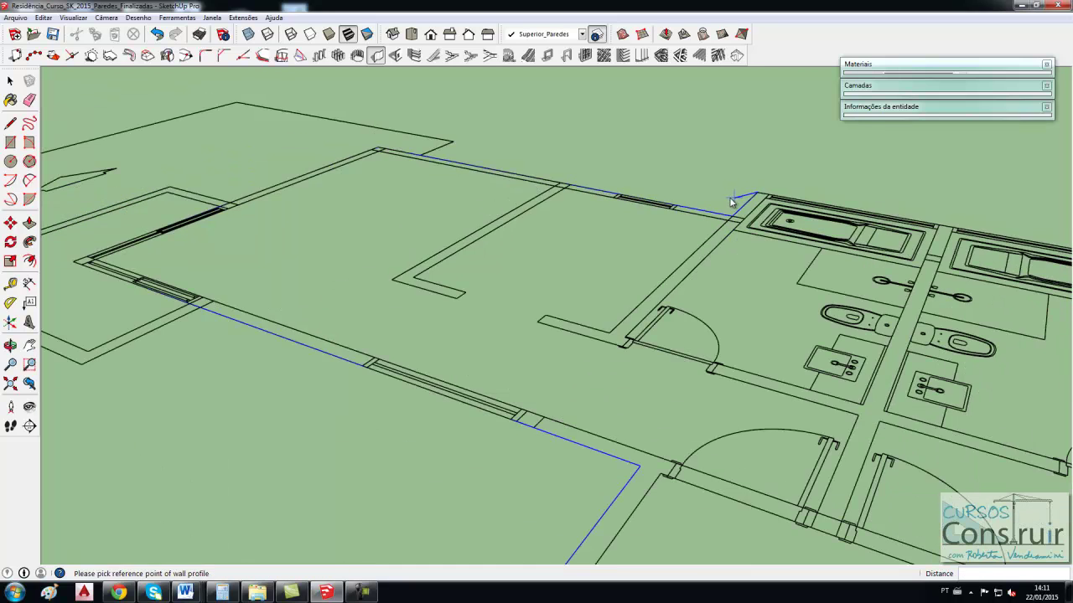
scroll(731, 202, "down", 3)
scroll(999, 242, "up", 1)
scroll(999, 242, "up", 1)
key("Escape")
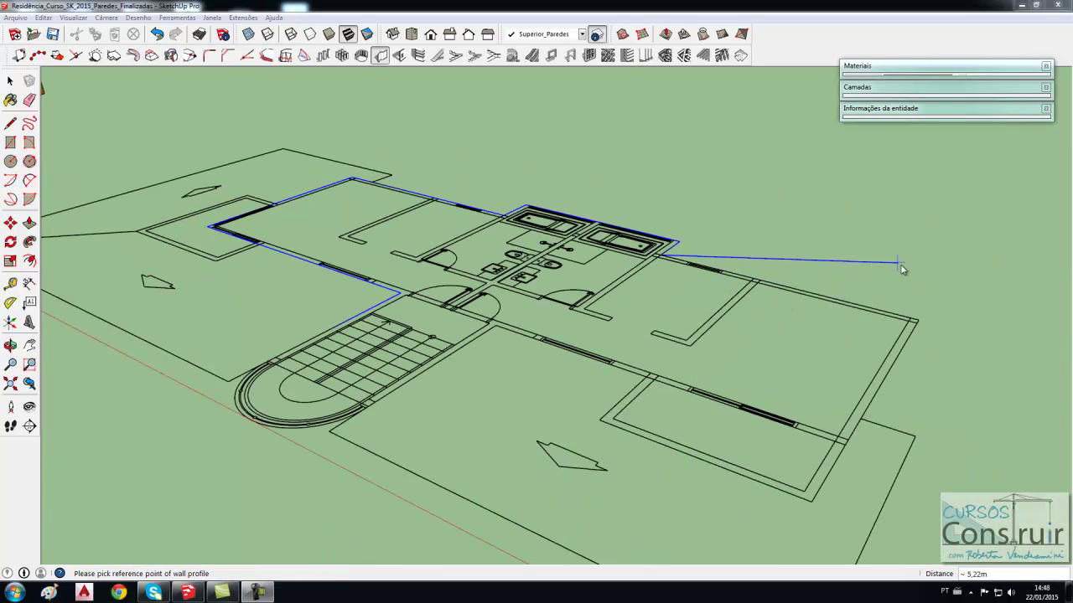
Step: Trace the right and front perimeter back to the stair edge, completing the outer wall ring
left_click(918, 320)
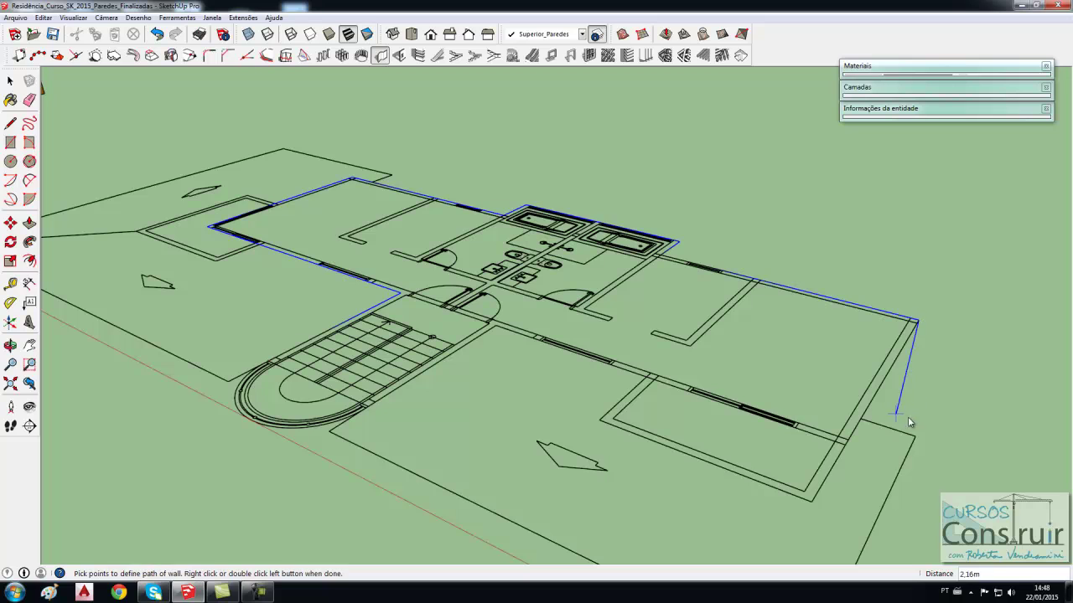
left_click(847, 447)
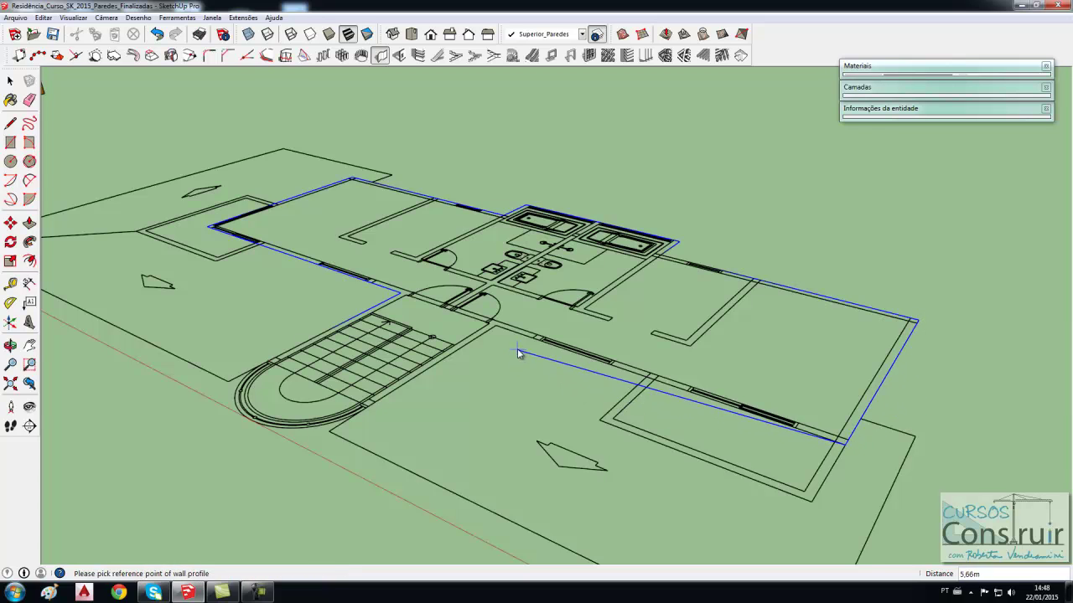
scroll(517, 348, "up", 2)
left_click(493, 322)
scroll(312, 432, "up", 2)
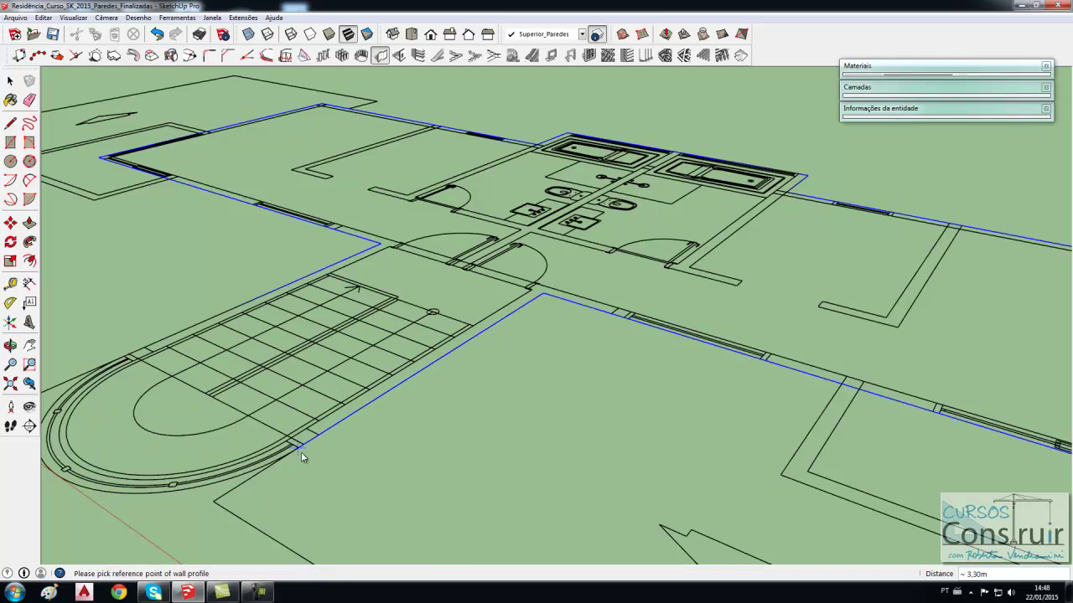
scroll(304, 446, "up", 2)
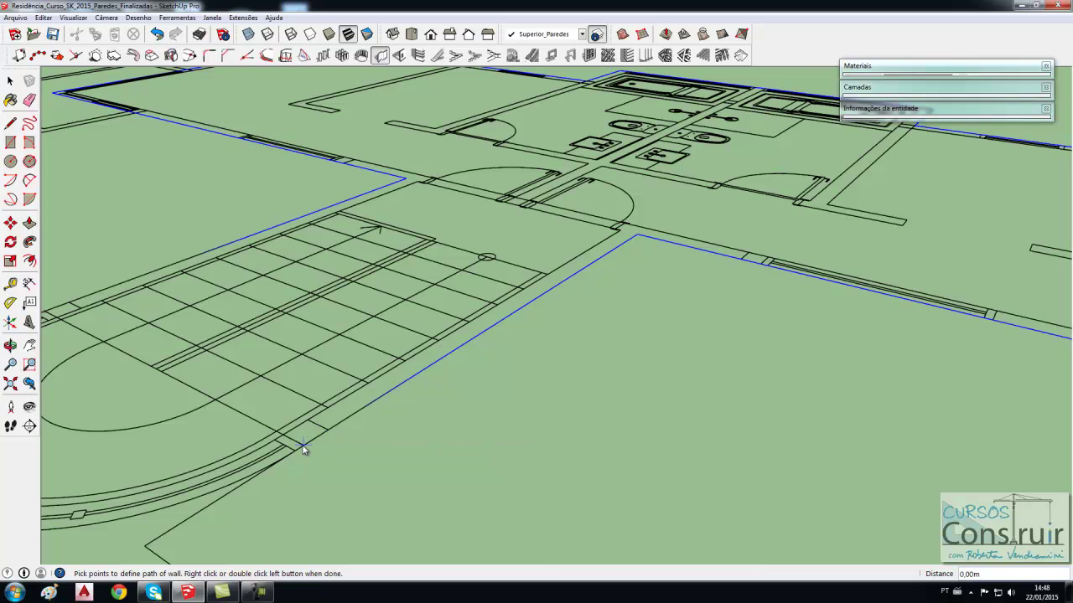
scroll(303, 450, "down", 1)
scroll(303, 450, "down", 1)
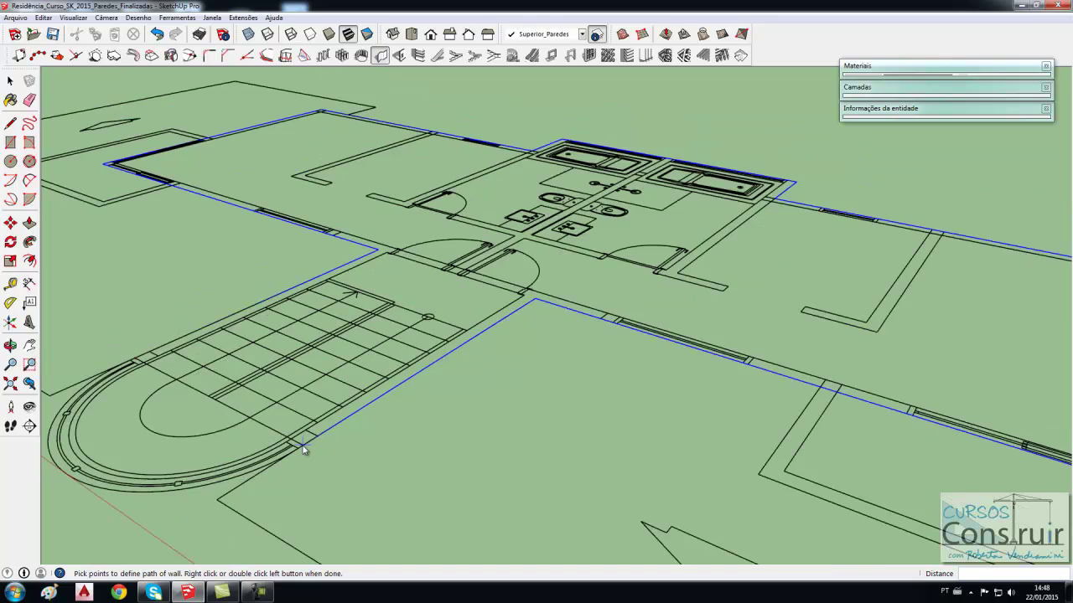
scroll(303, 450, "down", 1)
double_click(304, 450)
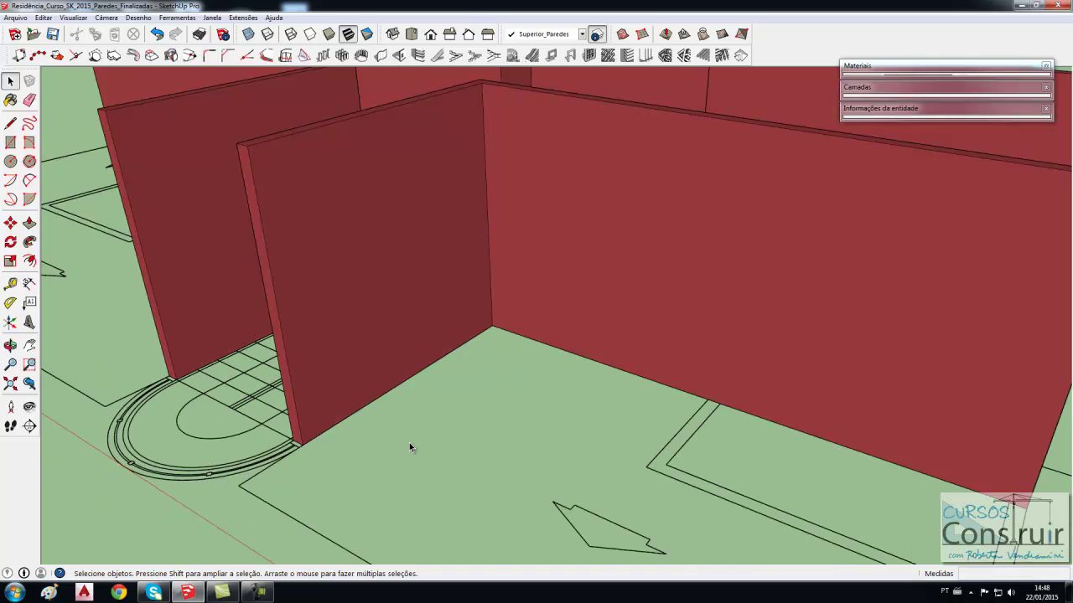
scroll(411, 444, "down", 2)
scroll(417, 444, "down", 2)
mouse_move(421, 442)
middle_mouse_down()
mouse_move(555, 414)
mouse_move(404, 415)
middle_mouse_up()
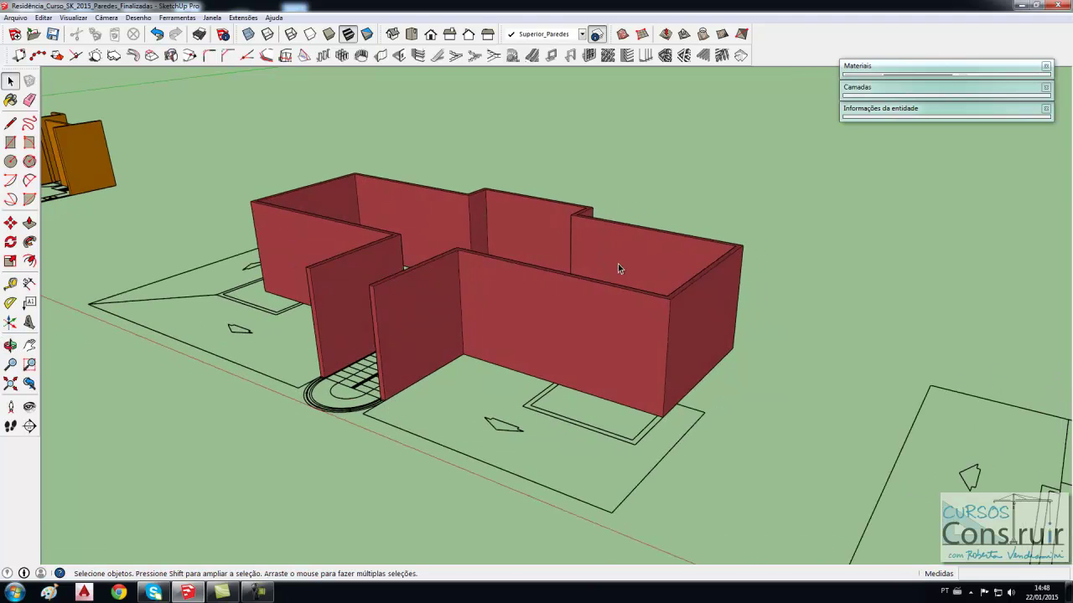
scroll(621, 263, "up", 2)
middle_click_drag(622, 276, 632, 311)
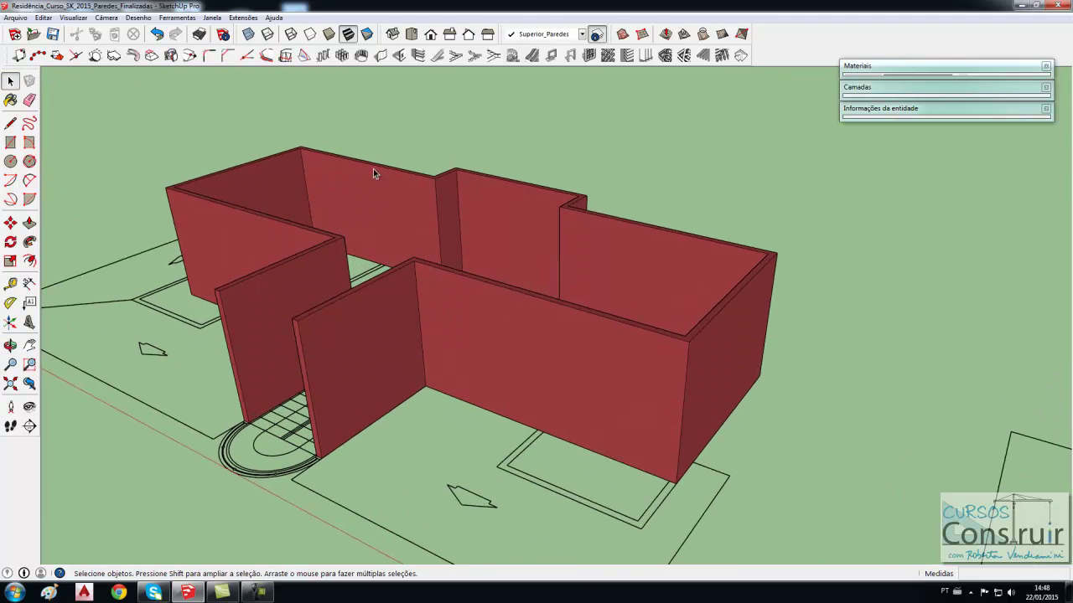
Step: Check the new walls group and orbit to a steep top-down view of the plan
middle_click_drag(424, 157, 445, 173)
left_click(474, 310)
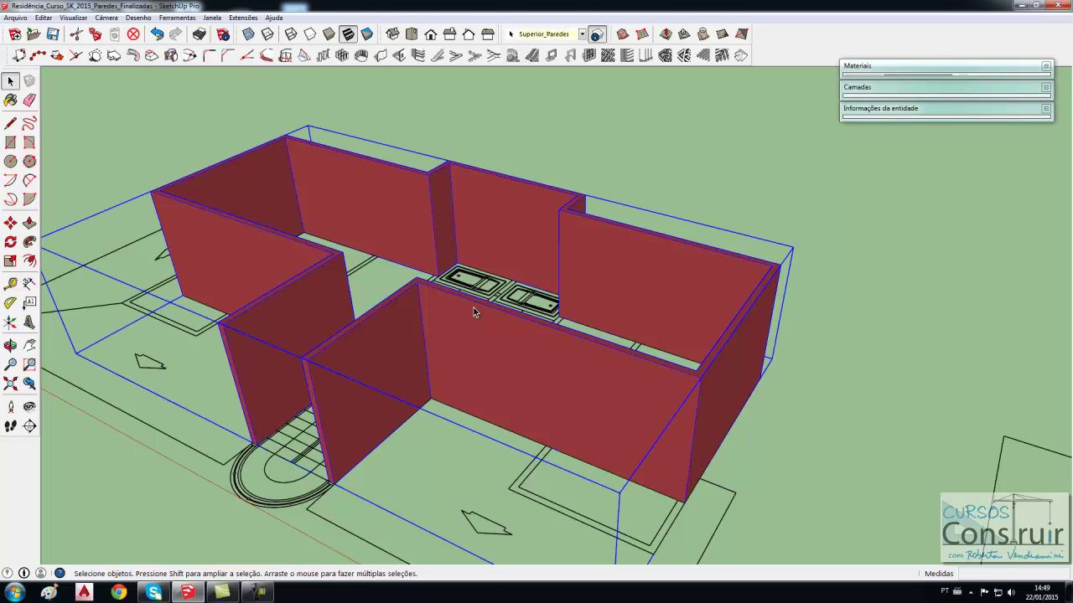
left_click(600, 179)
mouse_move(600, 177)
middle_mouse_down()
mouse_move(604, 375)
mouse_move(556, 390)
middle_mouse_up()
scroll(565, 410, "up", 2)
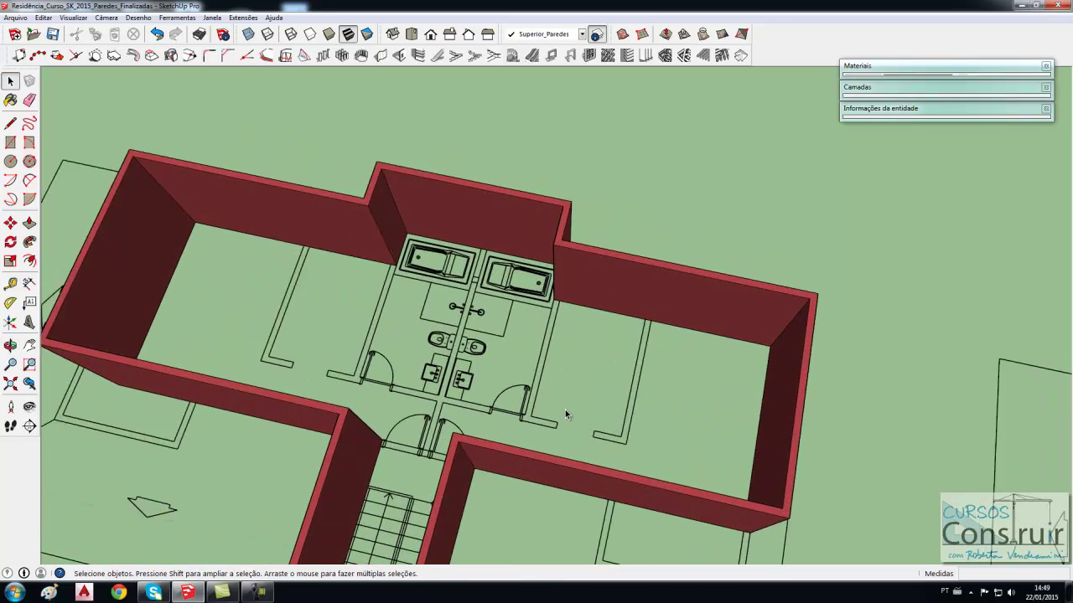
scroll(612, 365, "up", 2)
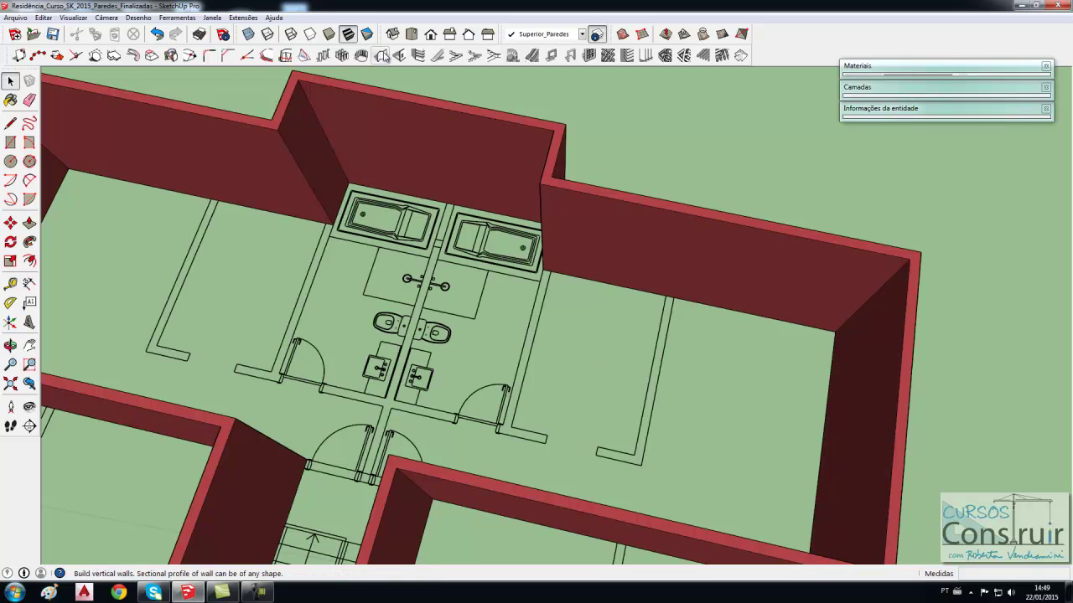
Step: Build an interior wall along the bathroom block's front edge with a short partition on the right
left_click(380, 56)
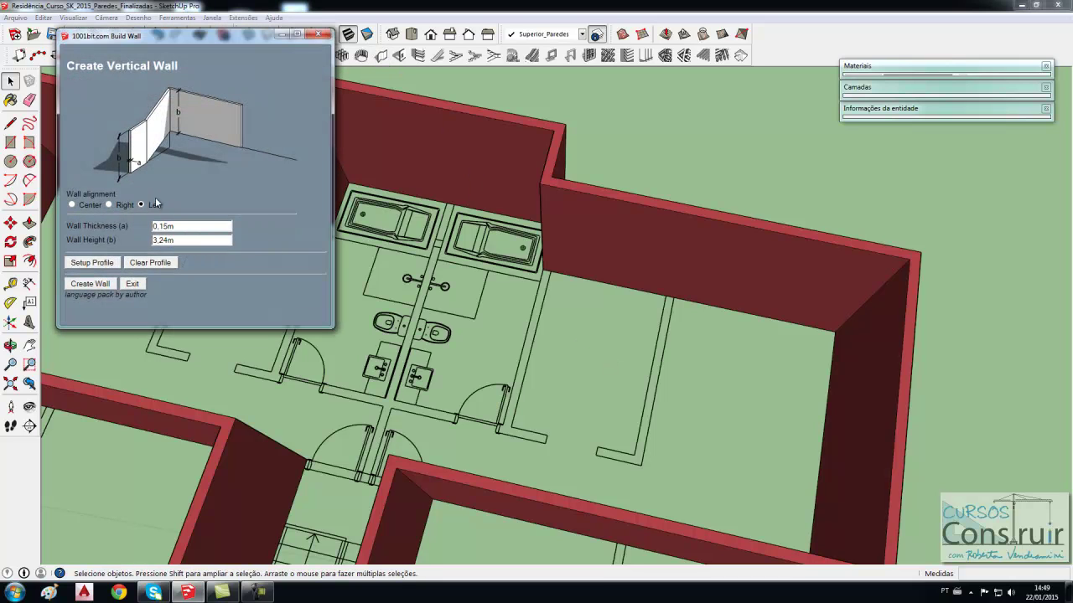
left_click(89, 284)
left_click(674, 300)
left_click(644, 465)
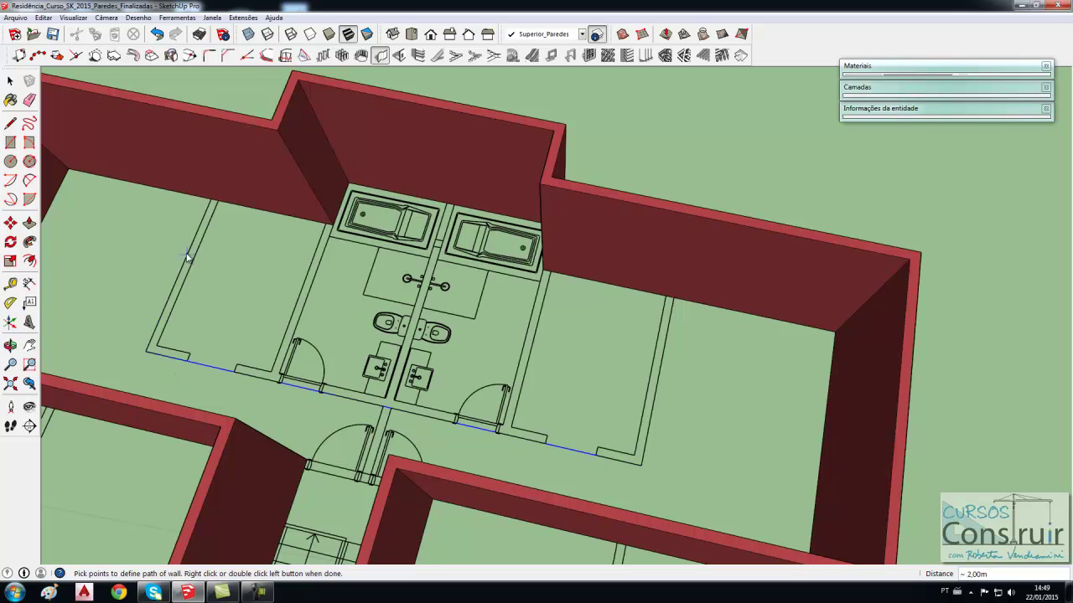
double_click(212, 204)
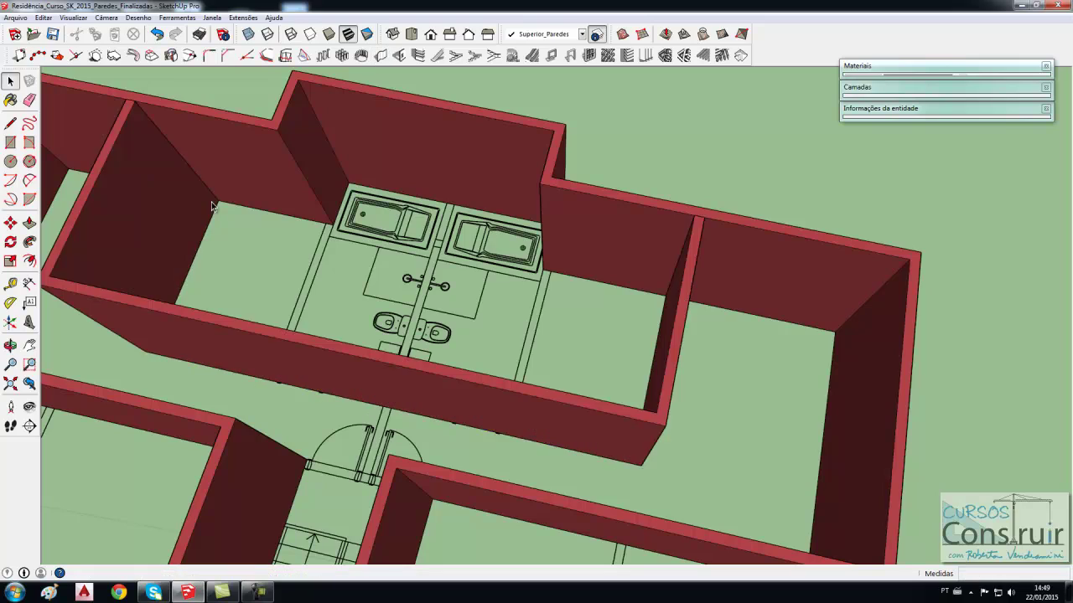
mouse_move(486, 383)
middle_mouse_down()
mouse_move(483, 429)
mouse_move(634, 376)
mouse_move(603, 377)
mouse_move(555, 307)
mouse_move(506, 321)
mouse_move(536, 326)
mouse_move(584, 373)
mouse_move(425, 208)
middle_mouse_up()
scroll(566, 306, "up", 2)
scroll(337, 147, "up", 1)
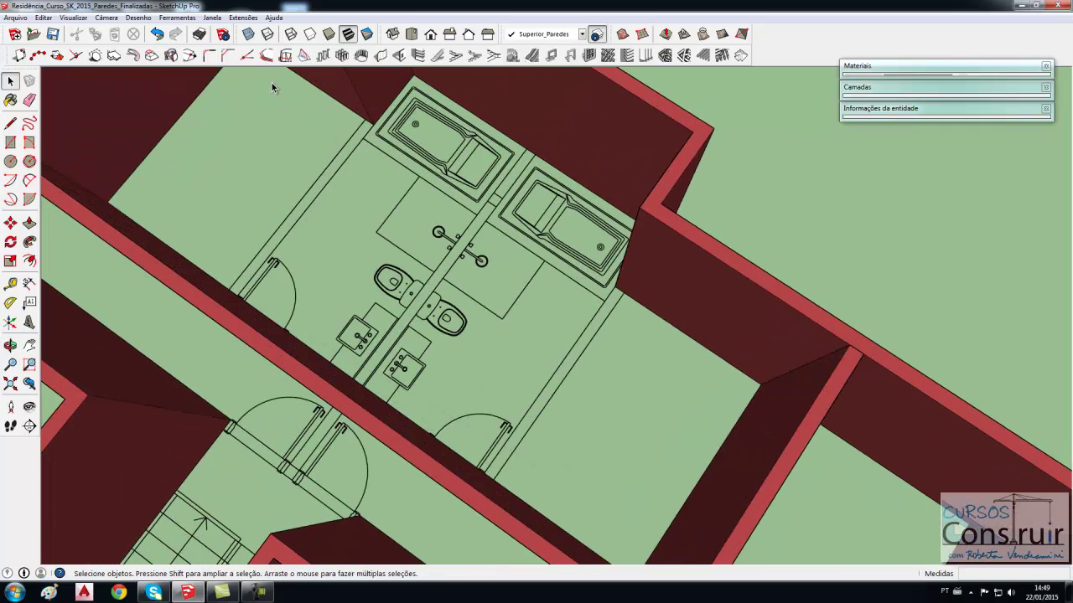
Step: Build the partition wall beside the bathroom
left_click(381, 56)
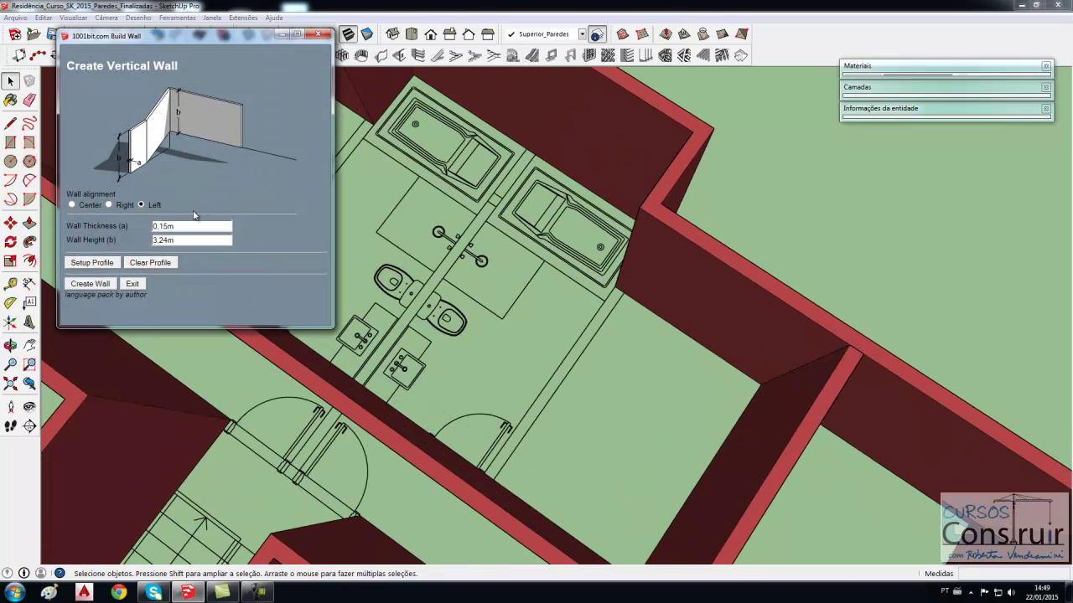
left_click(90, 284)
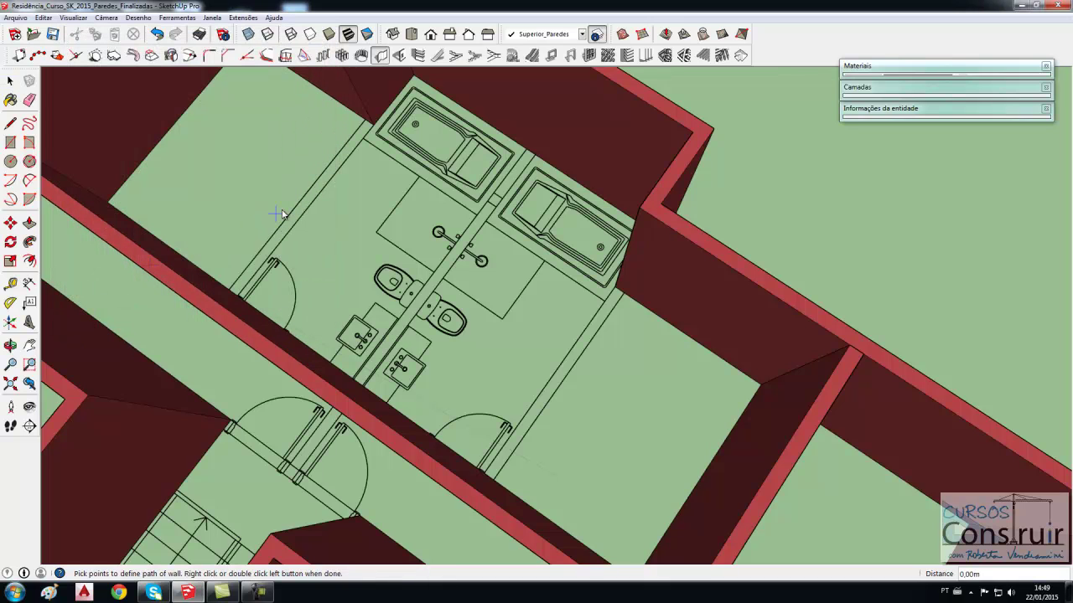
left_click(374, 125)
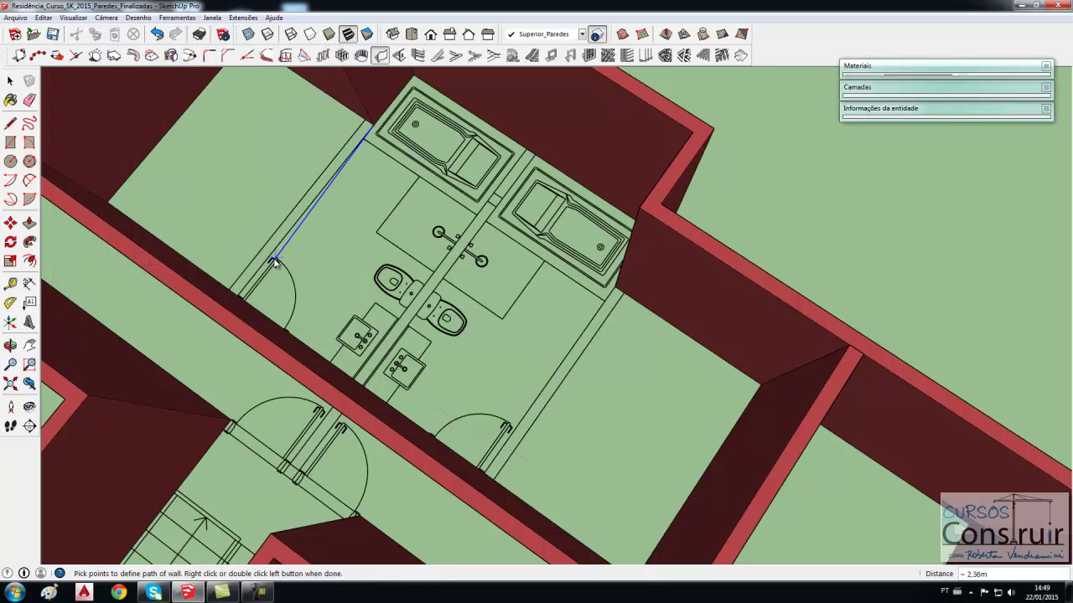
double_click(234, 298)
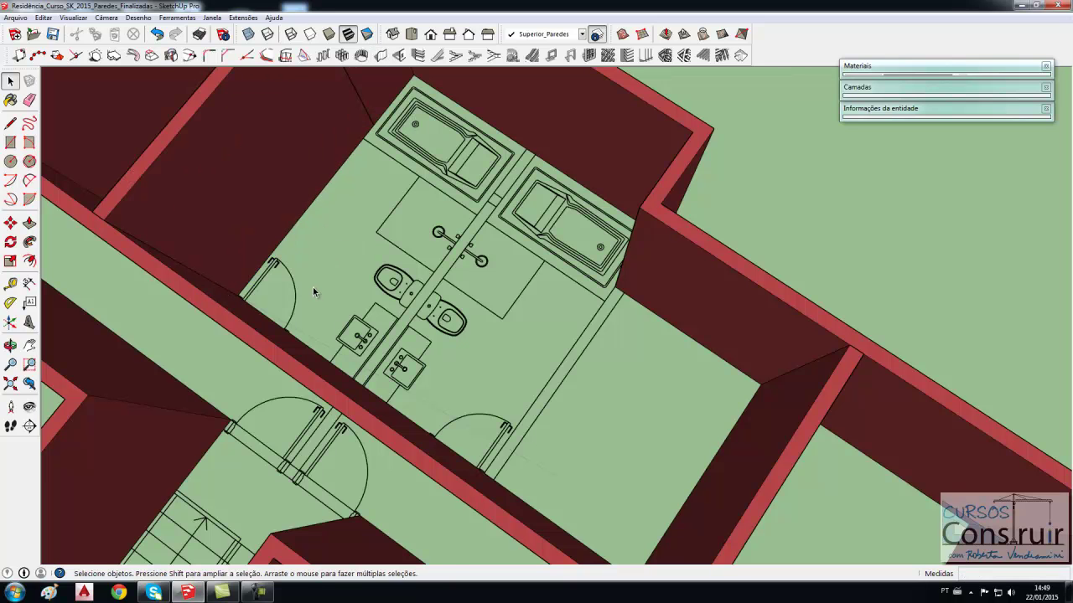
mouse_move(314, 291)
middle_mouse_down()
mouse_move(419, 267)
mouse_move(379, 206)
mouse_move(398, 248)
mouse_move(553, 216)
middle_mouse_up()
scroll(422, 264, "up", 2)
scroll(423, 264, "down", 2)
scroll(379, 207, "up", 2)
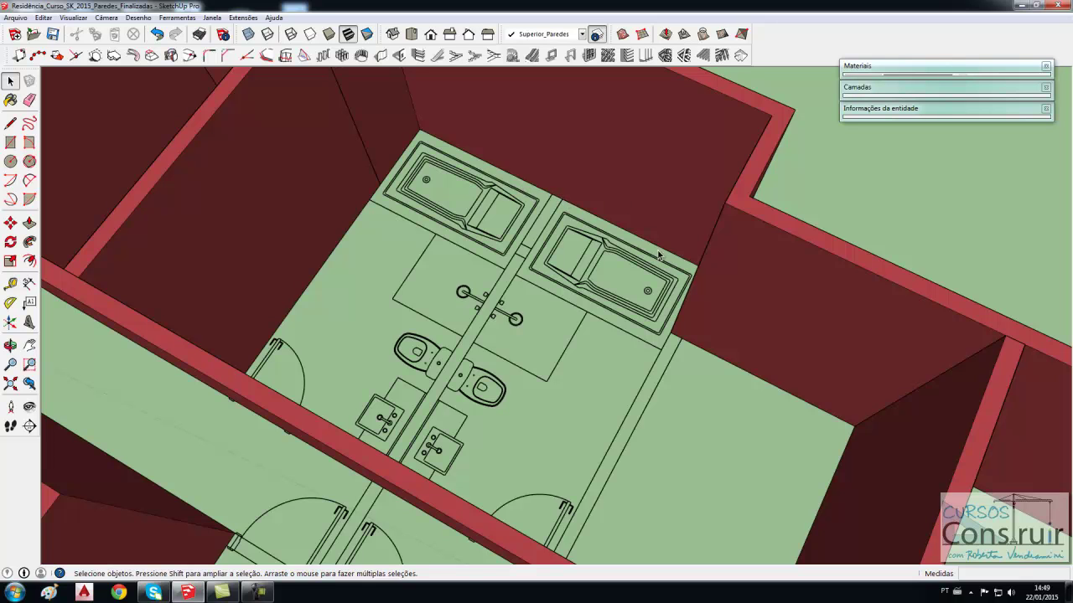
Step: Build the 4.00m partition wall dividing the two upper-floor bathrooms
mouse_move(631, 270)
middle_mouse_down()
mouse_move(600, 219)
mouse_move(341, 188)
middle_mouse_up()
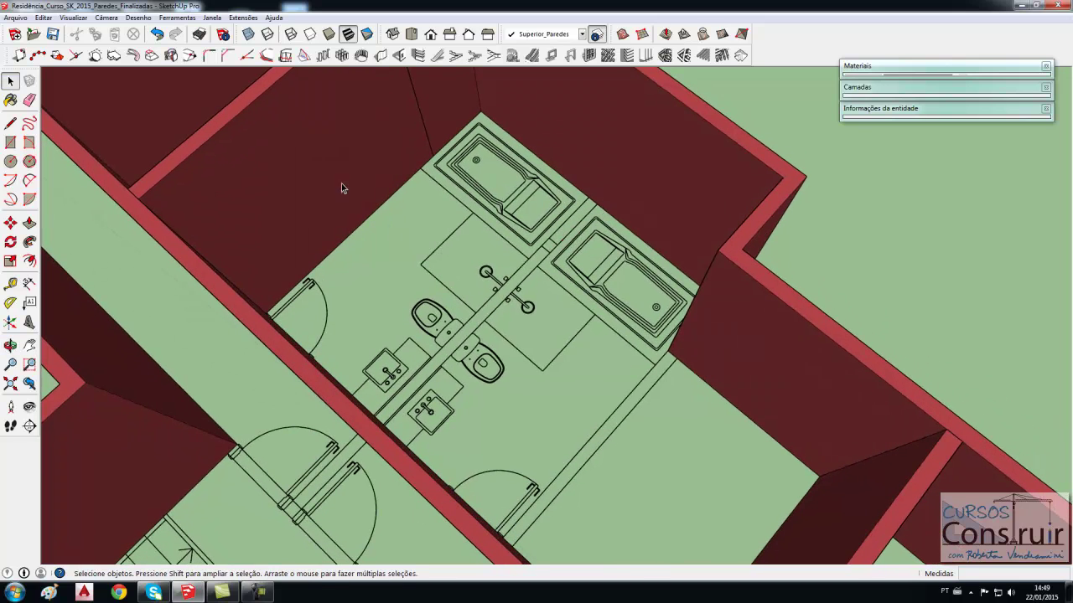
left_click(381, 55)
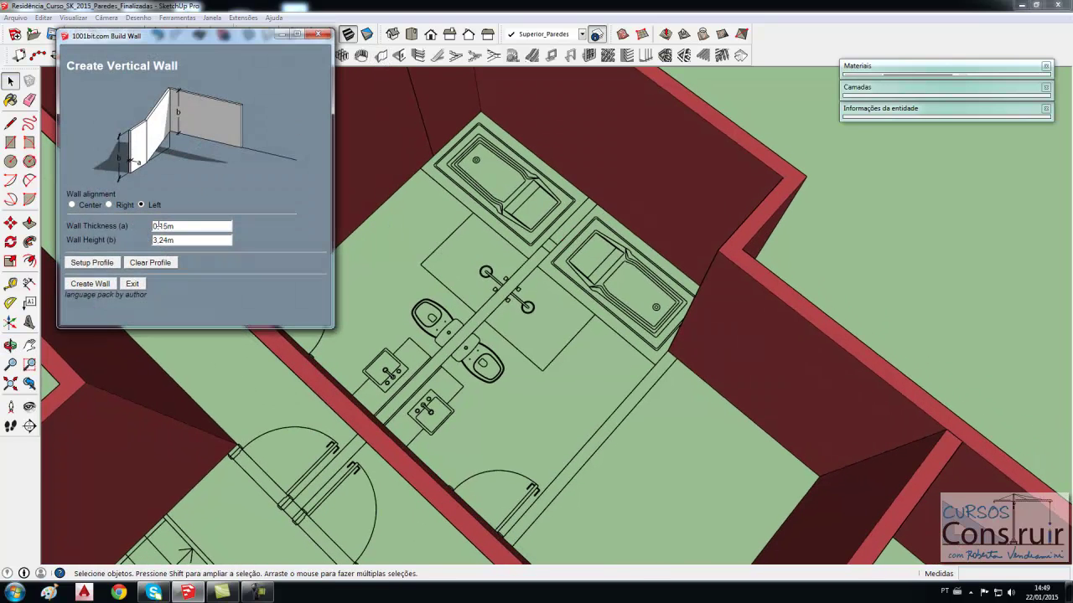
left_click(93, 285)
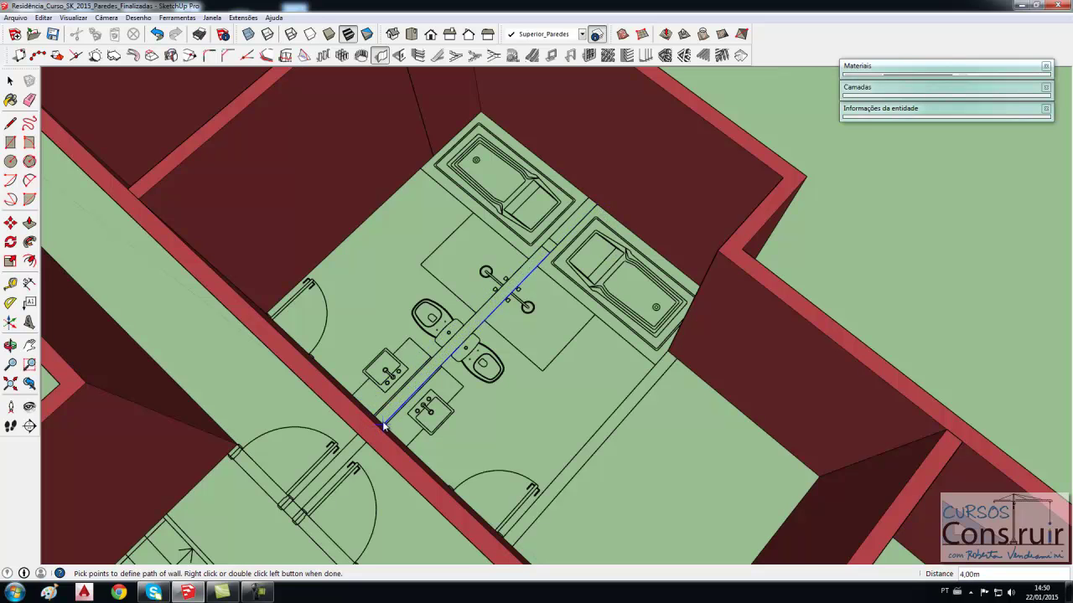
scroll(379, 423, "up", 3)
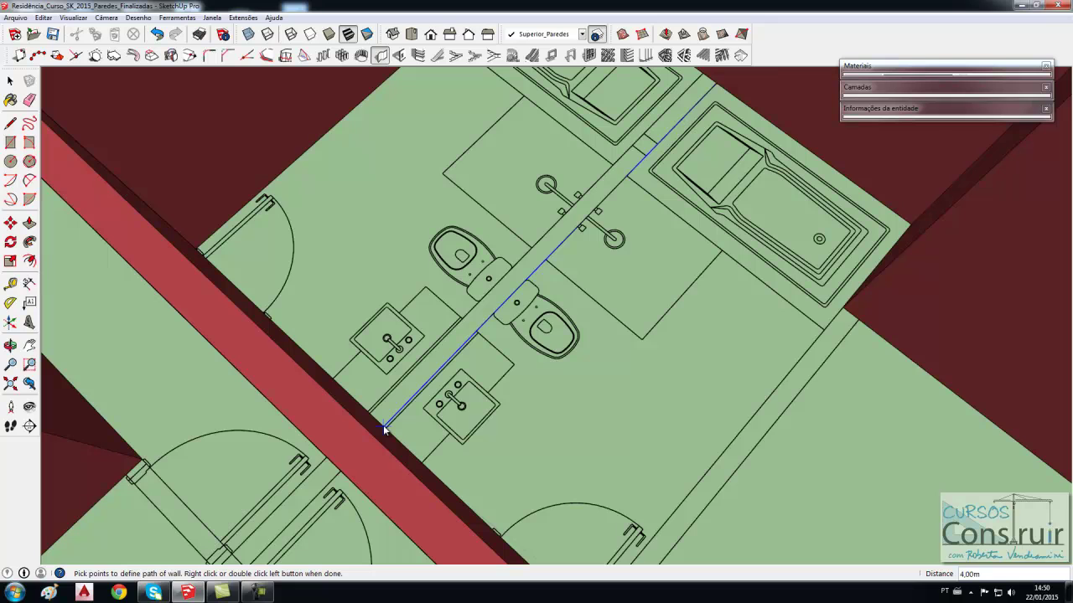
scroll(383, 425, "down", 2)
double_click(383, 425)
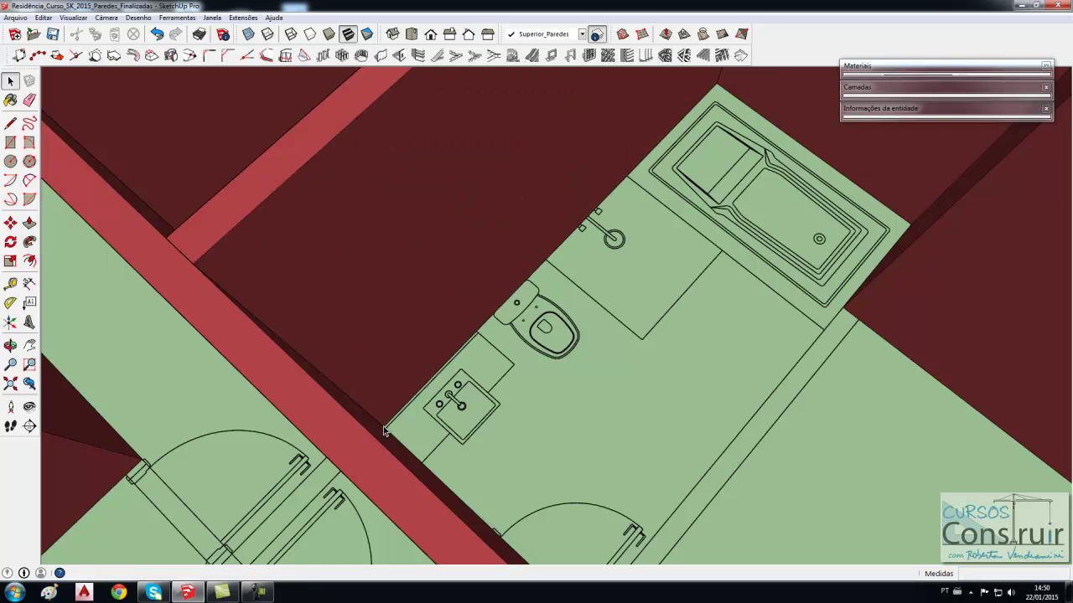
scroll(392, 398, "down", 2)
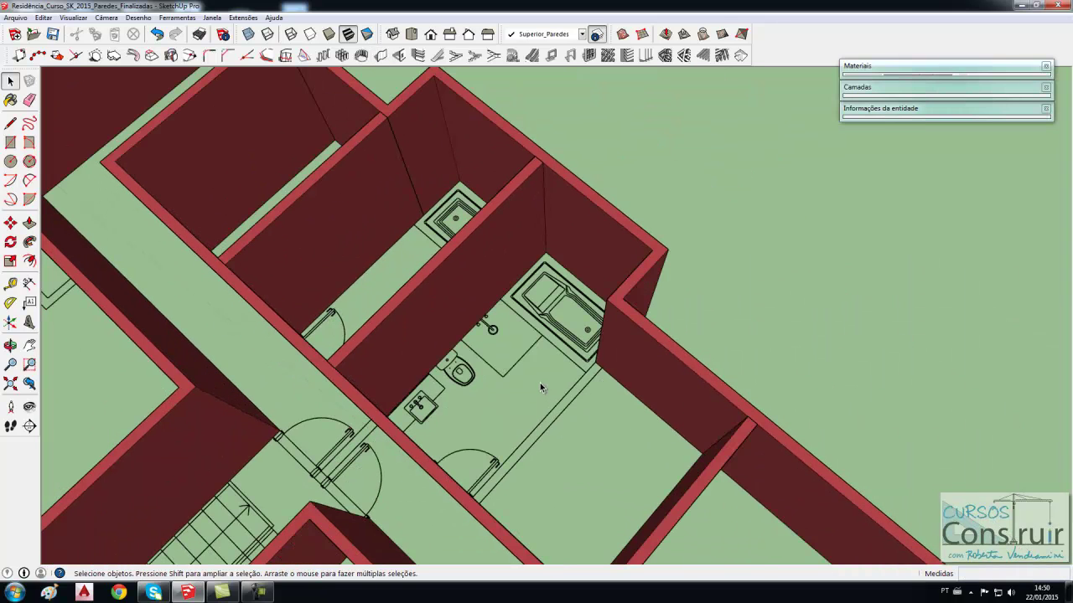
Step: Build a wall from the bathroom corner along the doorway line, closing the bathrooms off from the hallway
left_click(399, 55)
left_click(97, 282)
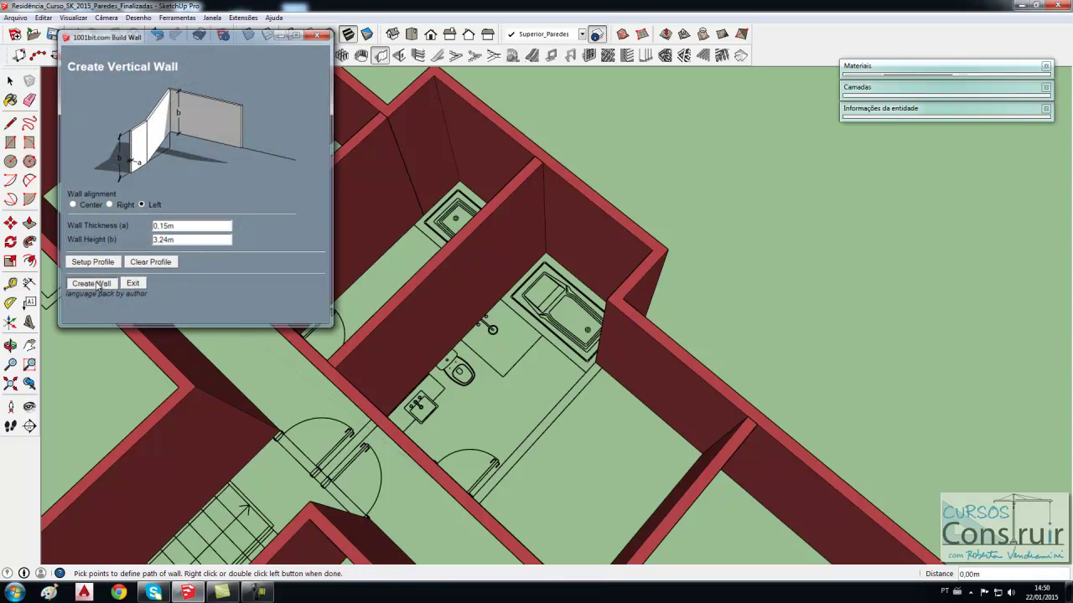
scroll(587, 431, "up", 2)
scroll(598, 412, "up", 2)
left_click(606, 345)
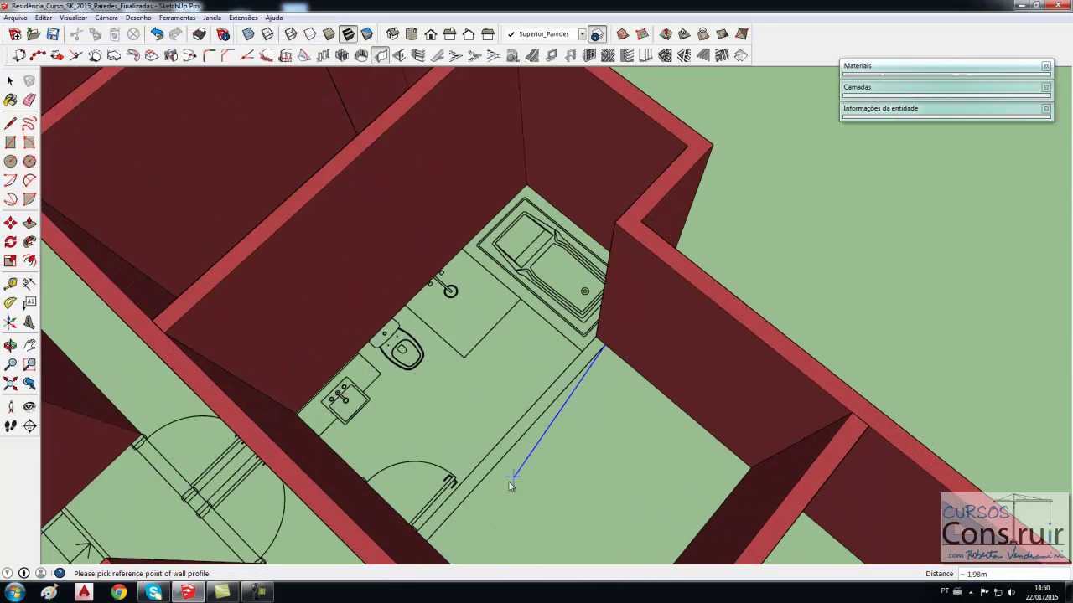
left_click(422, 543)
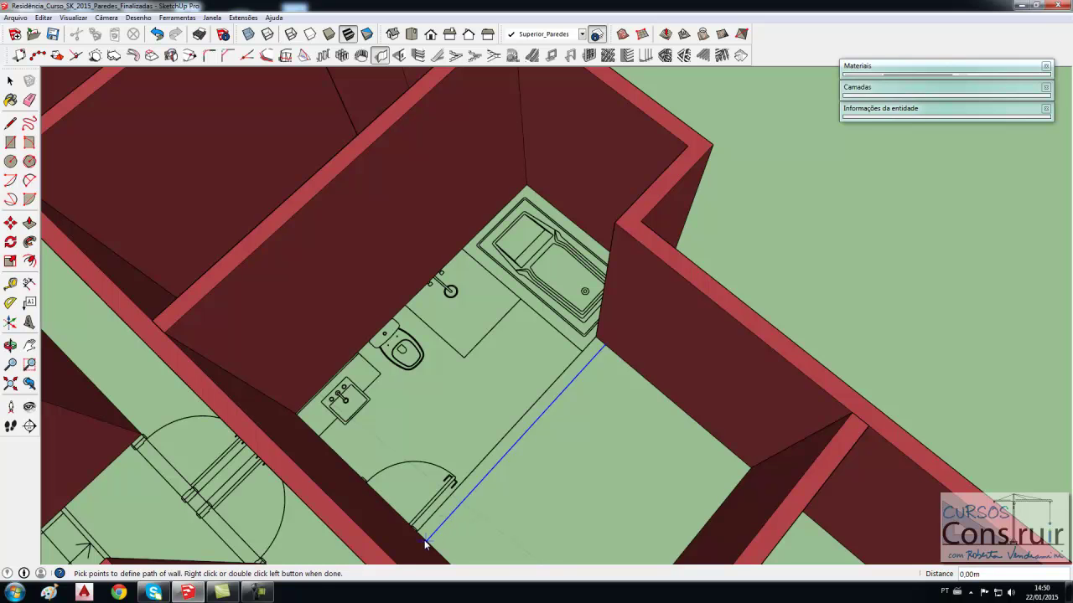
double_click(424, 540)
scroll(564, 347, "down", 3)
scroll(565, 346, "down", 3)
mouse_move(565, 346)
middle_mouse_down()
mouse_move(463, 442)
mouse_move(625, 412)
mouse_move(630, 483)
middle_mouse_up()
scroll(463, 442, "up", 3)
scroll(463, 443, "up", 3)
scroll(632, 484, "up", 2)
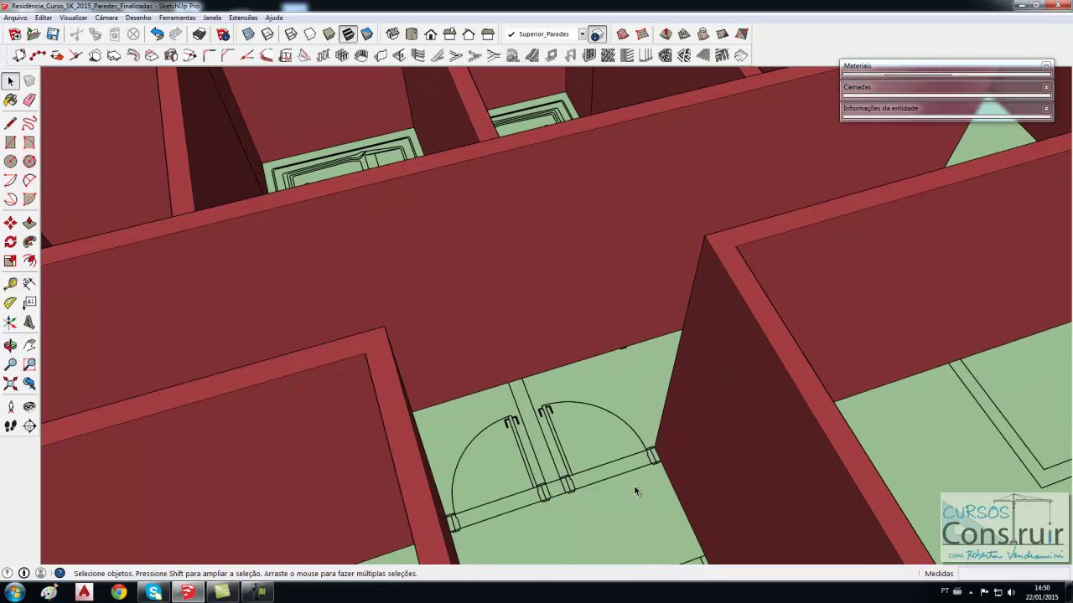
scroll(631, 485, "up", 1)
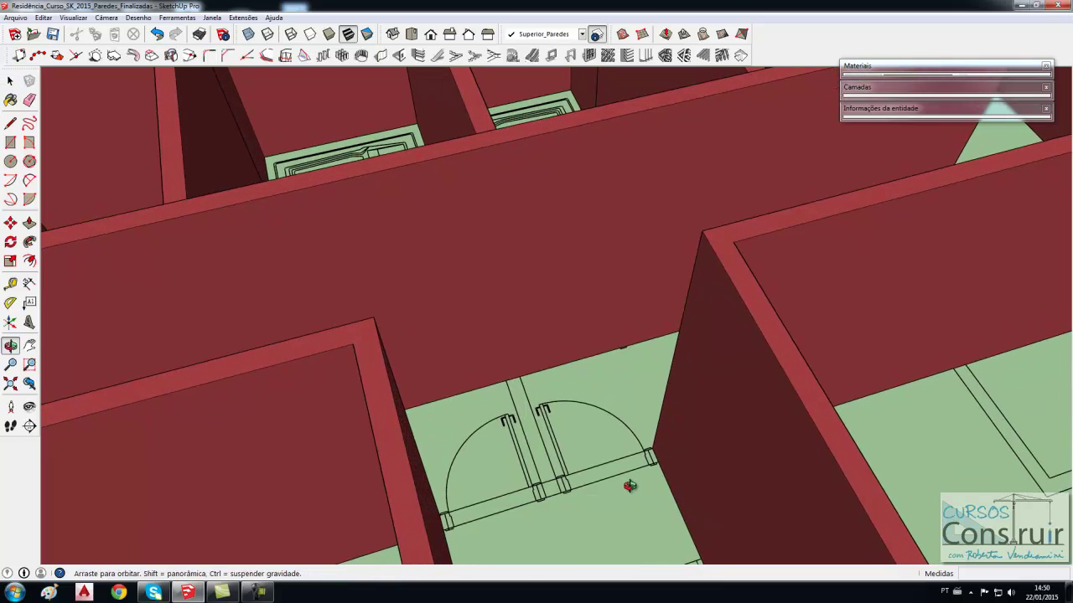
Step: Add a thin partition wall standing inside the double-door opening
left_click(384, 55)
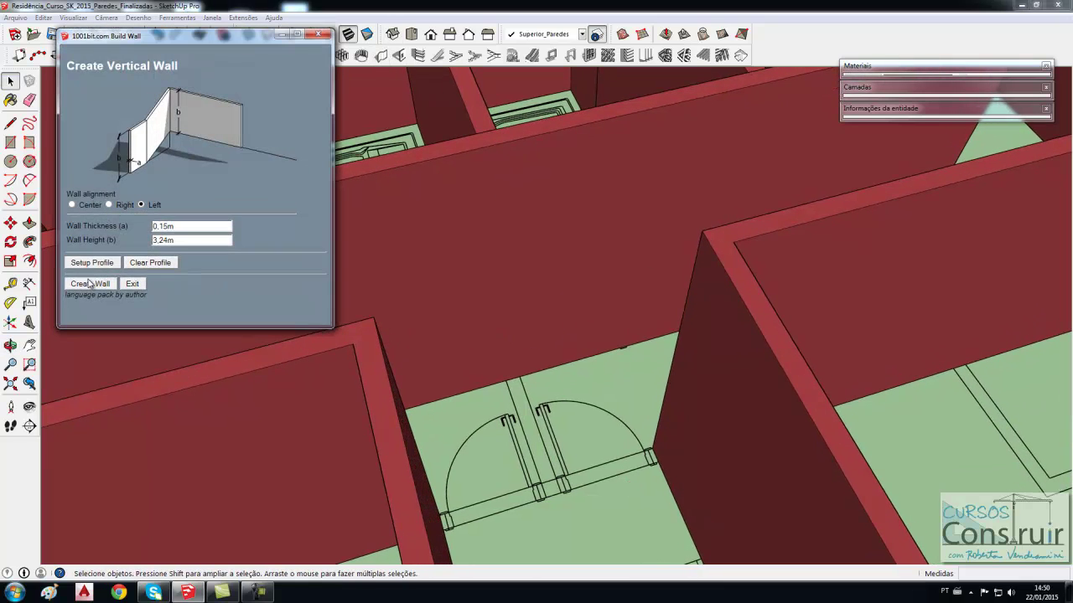
left_click(90, 284)
left_click(533, 413)
scroll(556, 479, "up", 2)
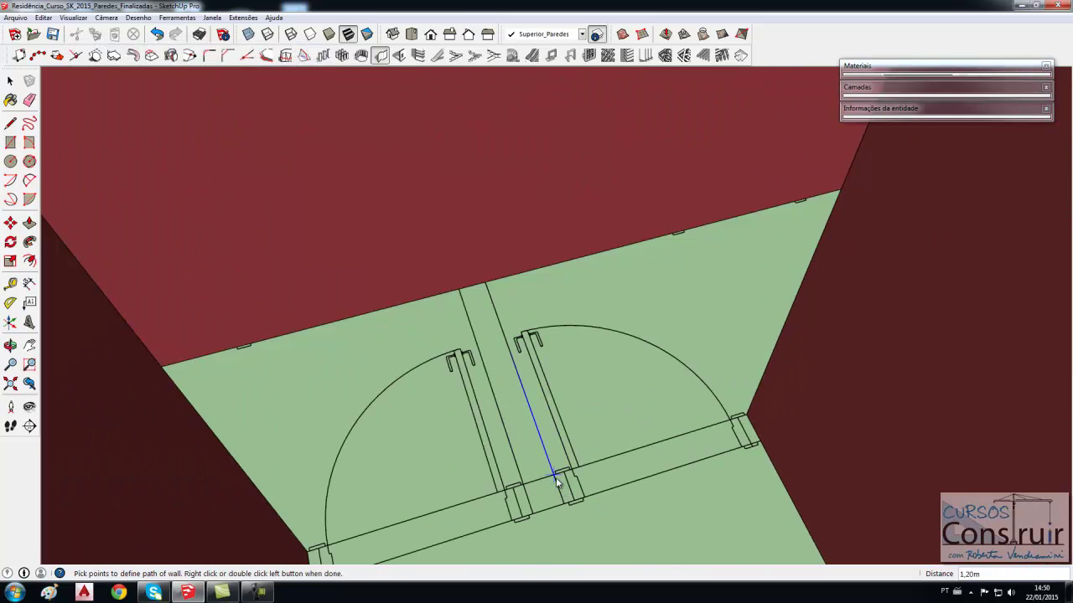
double_click(553, 476)
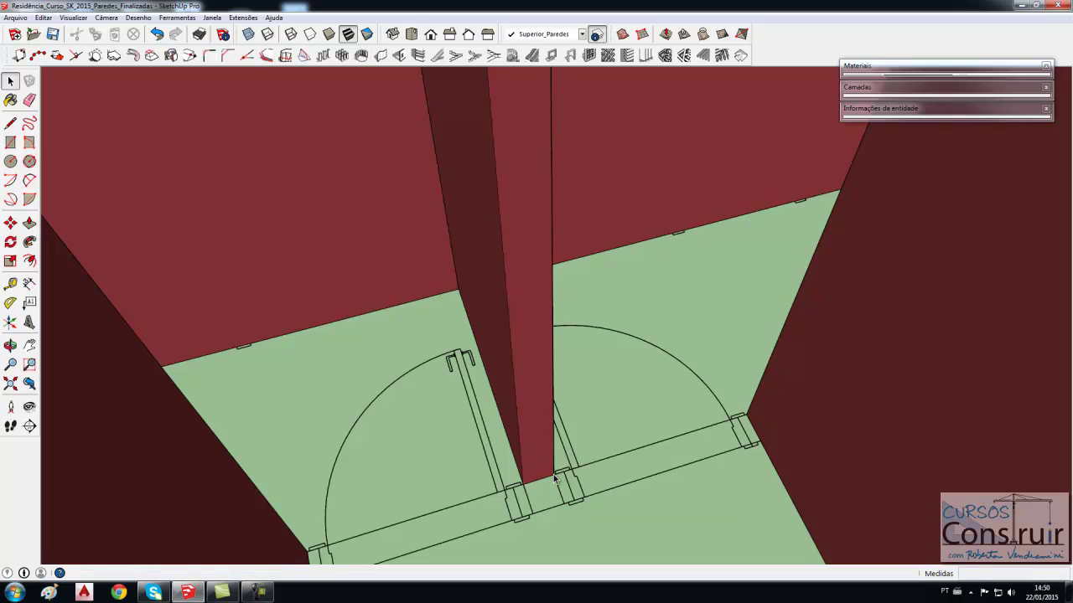
scroll(582, 486, "down", 3)
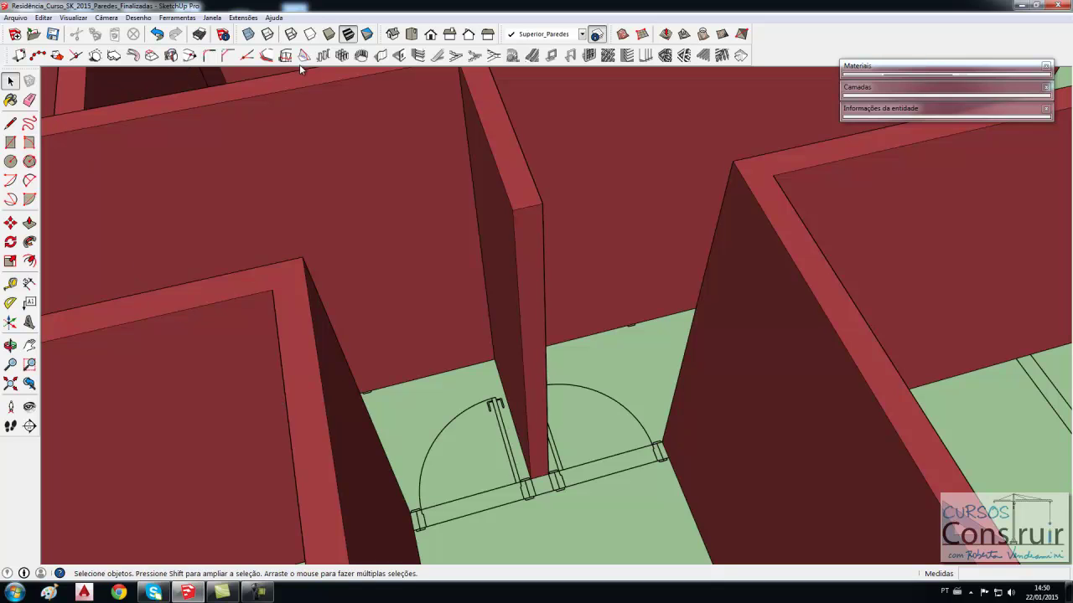
Step: Start another wall path along the door line with the same settings
left_click(399, 56)
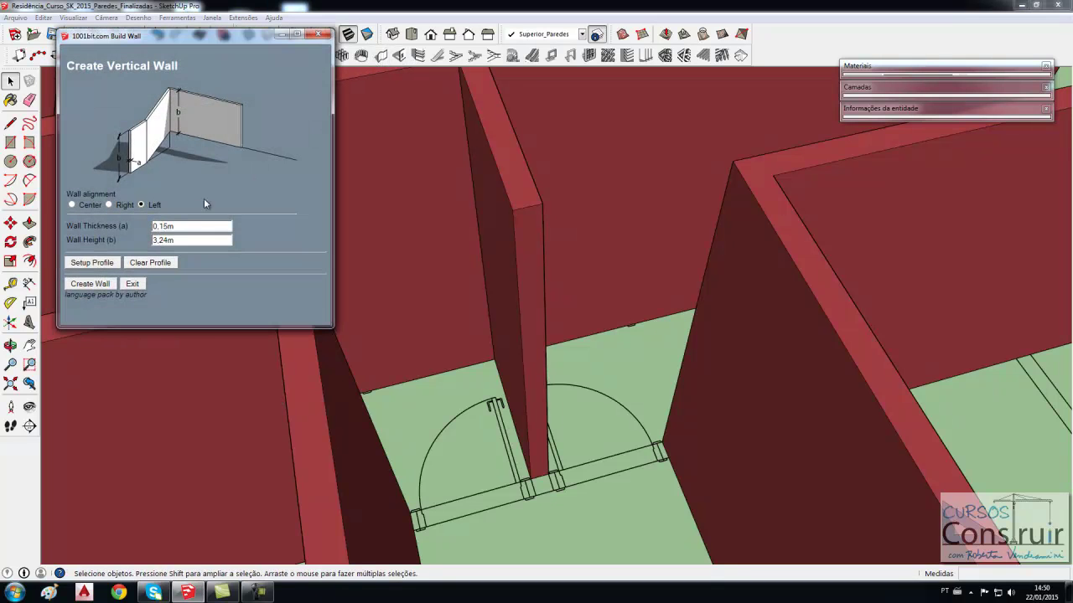
left_click(90, 283)
scroll(684, 492, "up", 2)
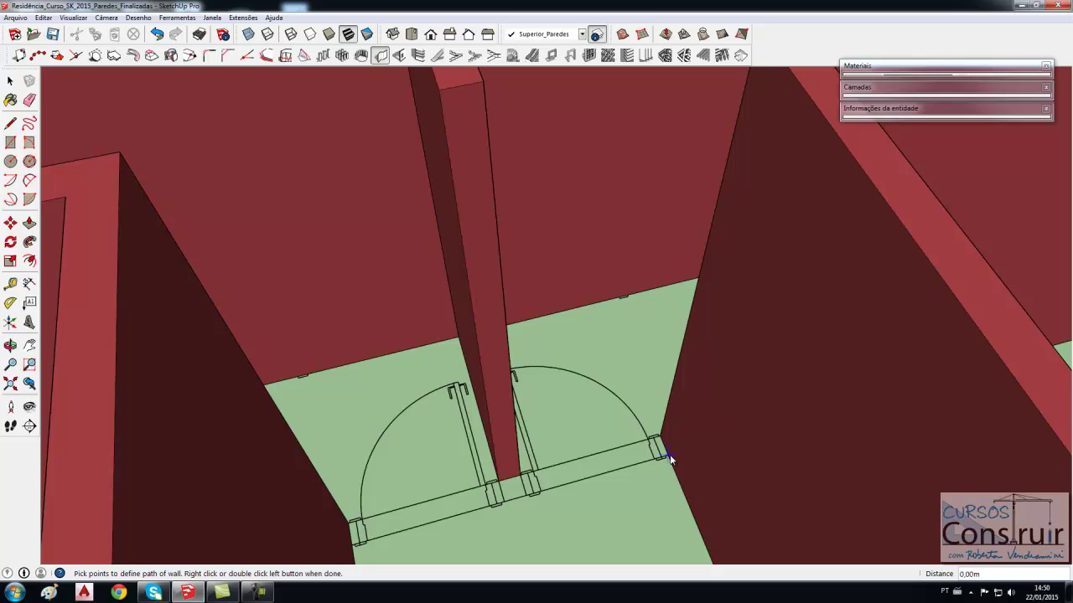
left_click(354, 544)
scroll(570, 472, "down", 6)
Step: Orbit around the bathroom walls and select the partition walls between the rooms
mouse_move(570, 472)
middle_mouse_down()
mouse_move(669, 475)
mouse_move(465, 430)
middle_mouse_up()
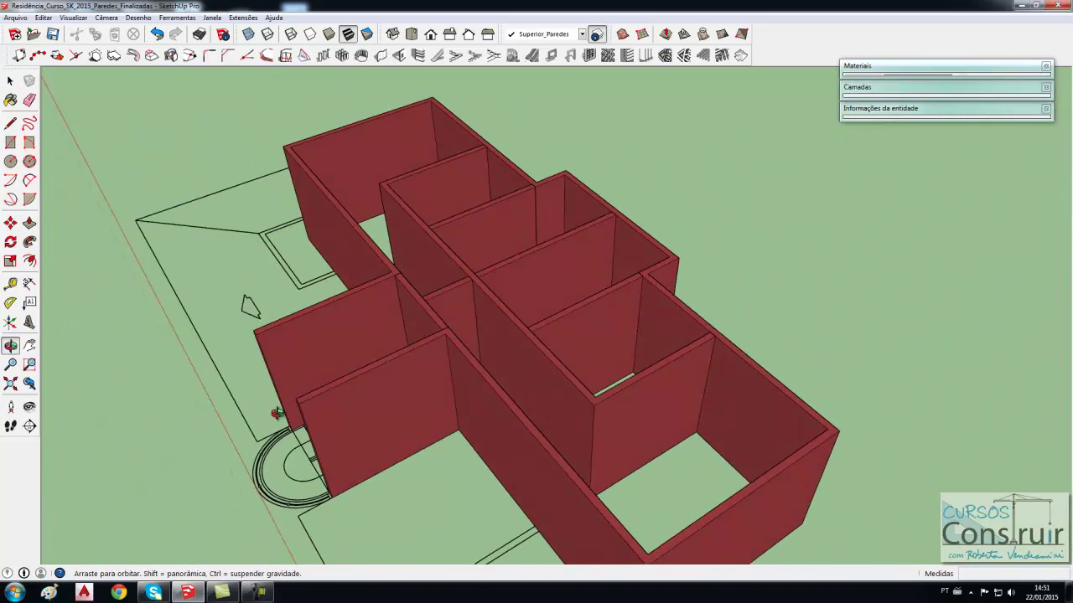
scroll(465, 430, "down", 2)
scroll(465, 421, "down", 3)
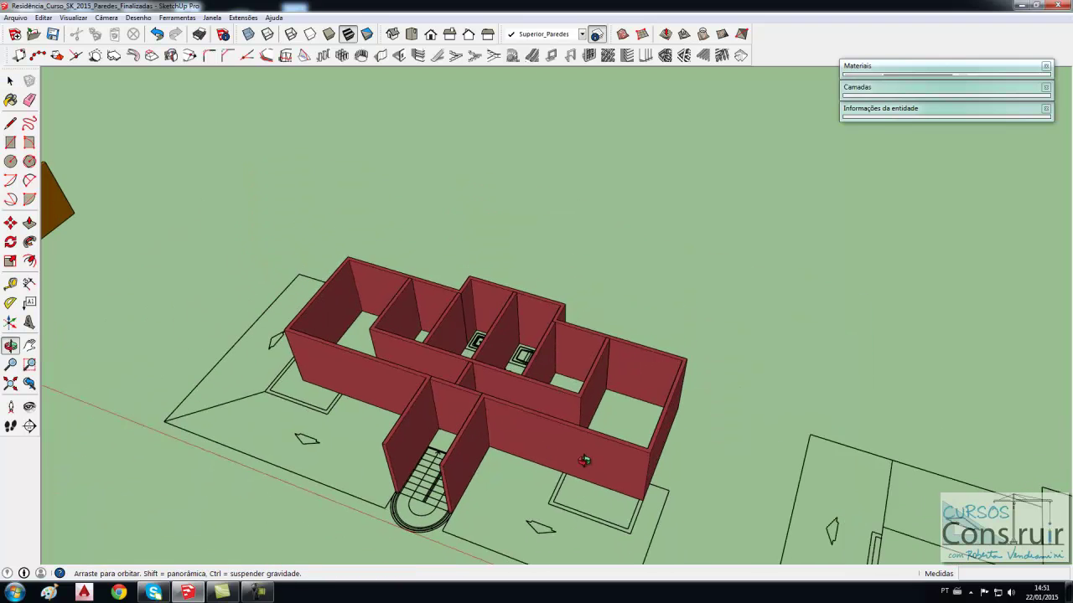
scroll(473, 337, "up", 1)
scroll(472, 327, "up", 3)
scroll(457, 310, "up", 2)
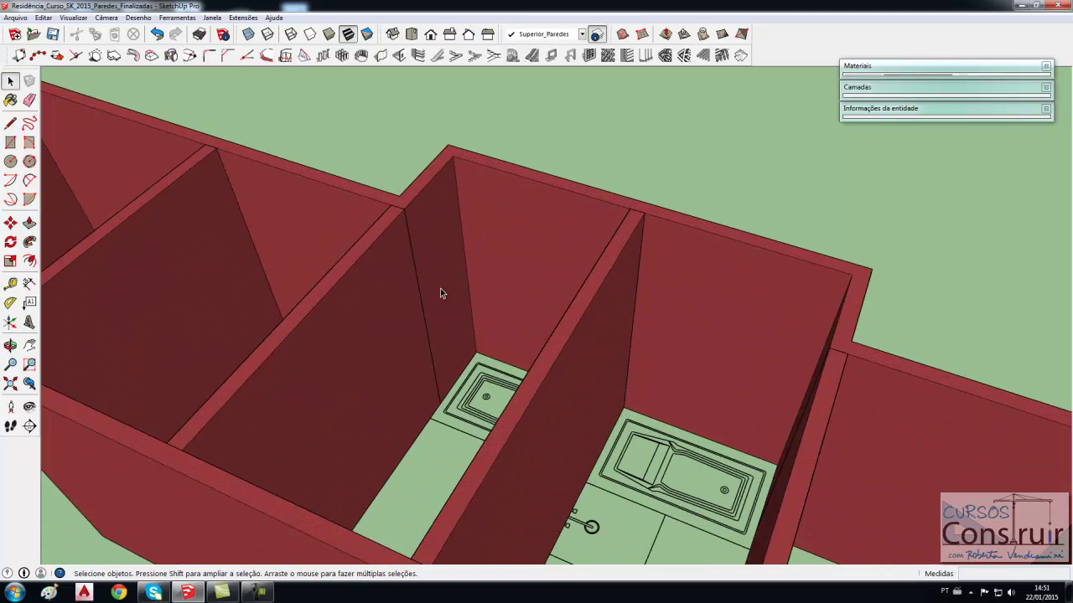
middle_click_drag(442, 390, 368, 302)
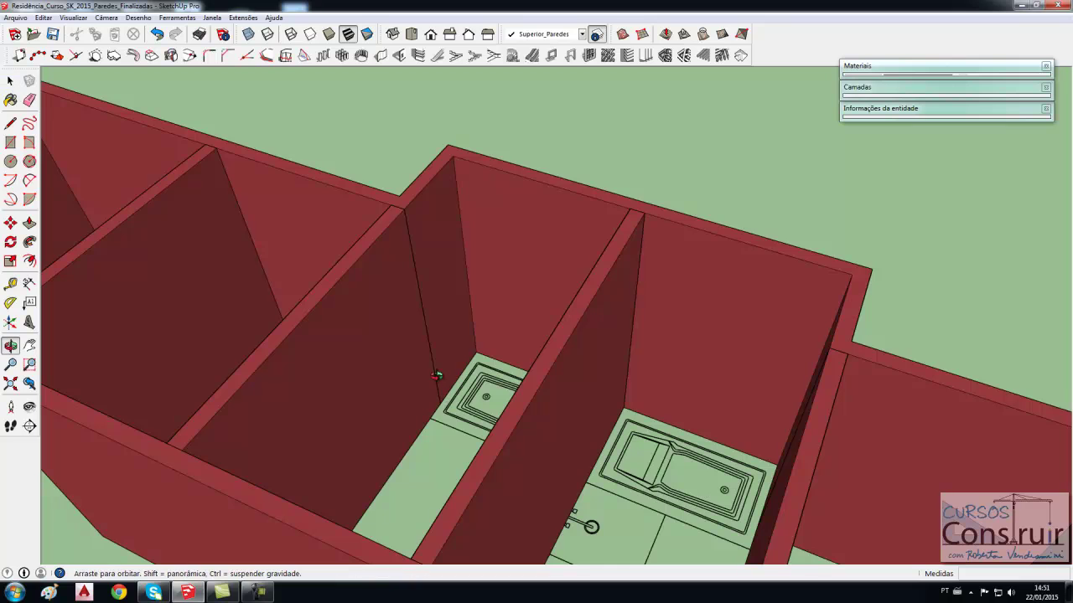
left_click(368, 297)
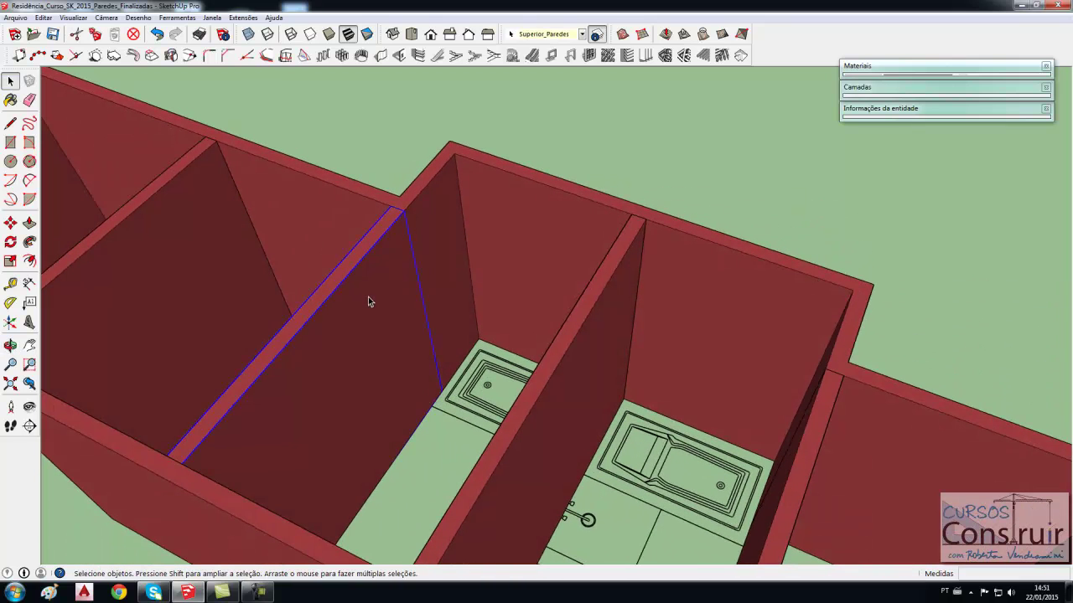
left_click(433, 223)
left_click(386, 274)
Step: Explode the main upper-floor wall group into separate walls
scroll(477, 252, "down", 2)
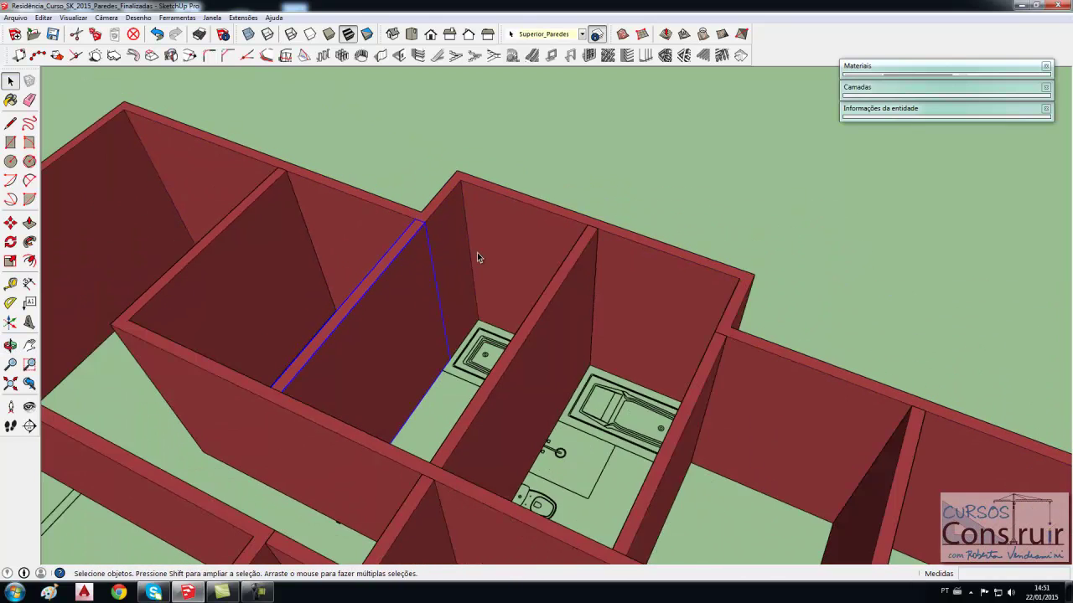
scroll(477, 252, "down", 2)
scroll(477, 252, "down", 3)
mouse_move(477, 252)
middle_mouse_down()
mouse_move(432, 367)
mouse_move(360, 338)
mouse_move(359, 445)
mouse_move(449, 479)
mouse_move(450, 360)
middle_mouse_up()
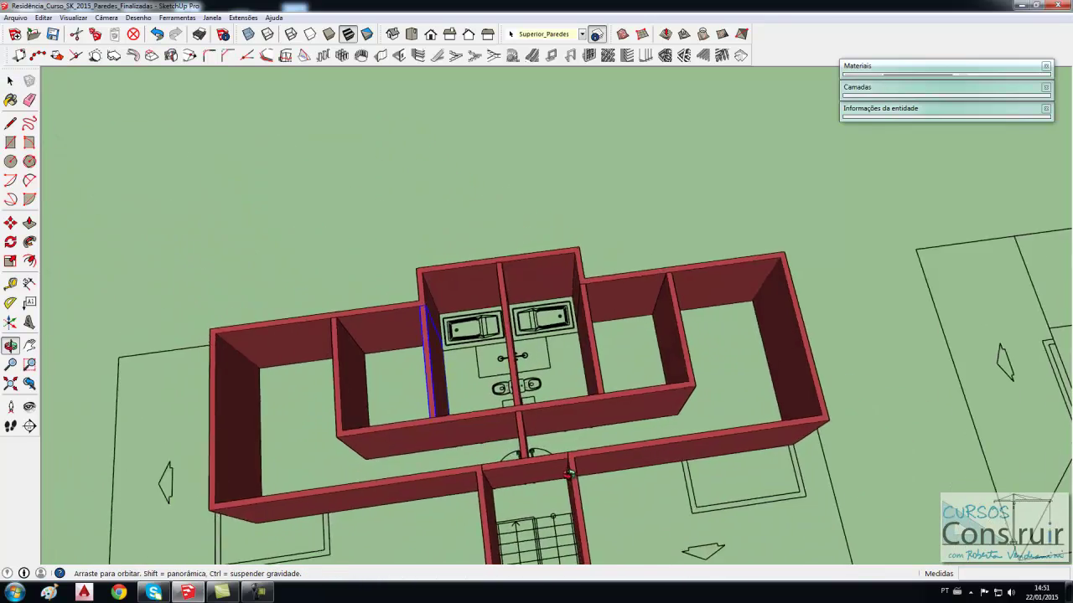
left_click(474, 387)
right_click(474, 387)
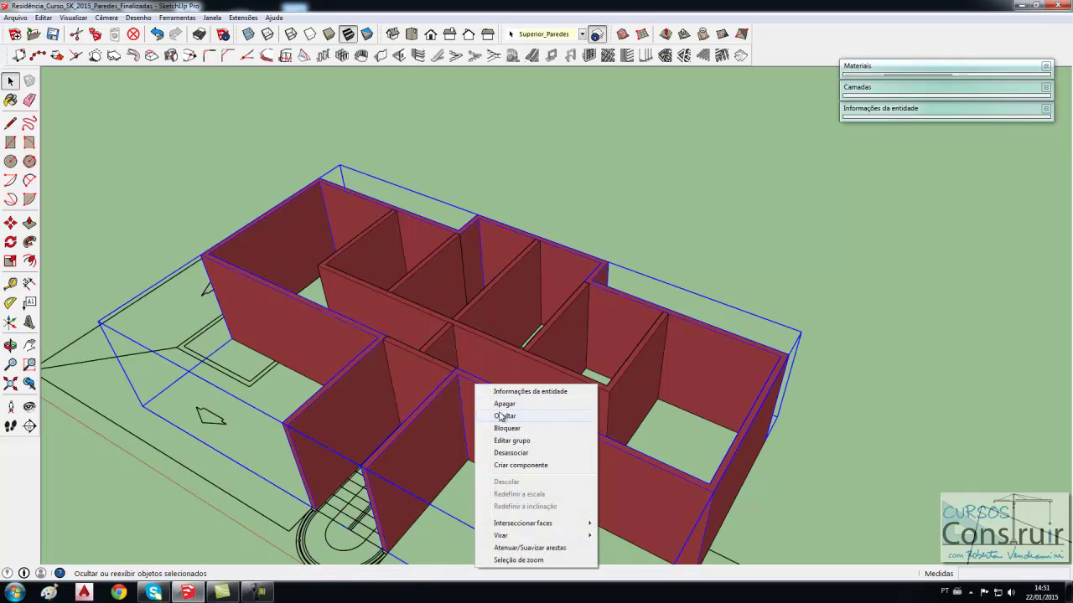
left_click(499, 388)
Step: Explode the inner wall groups around the rooms into loose geometry
left_click(490, 294)
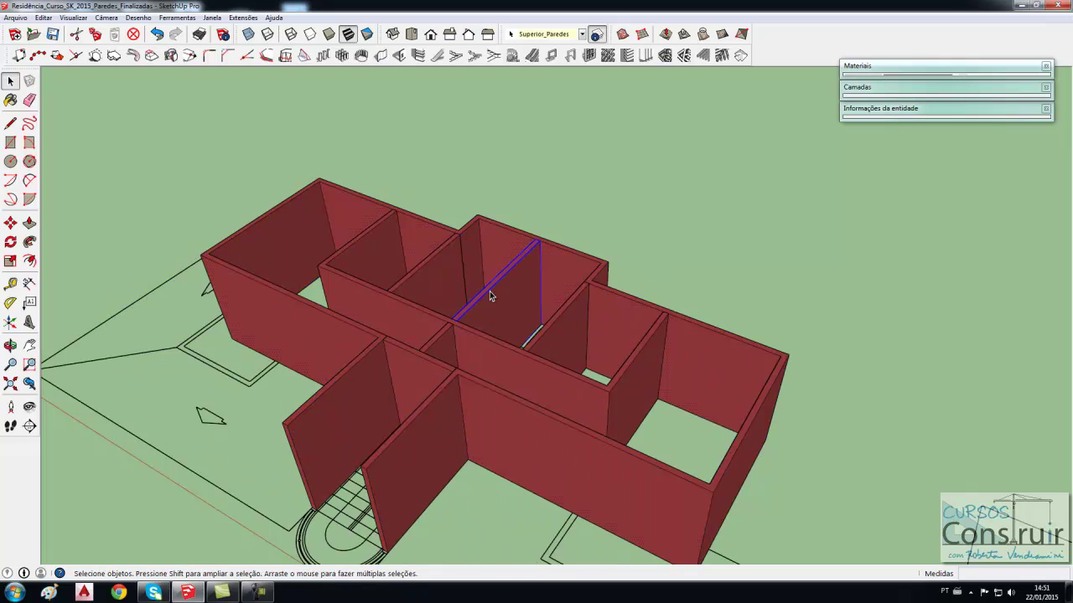
right_click(490, 292)
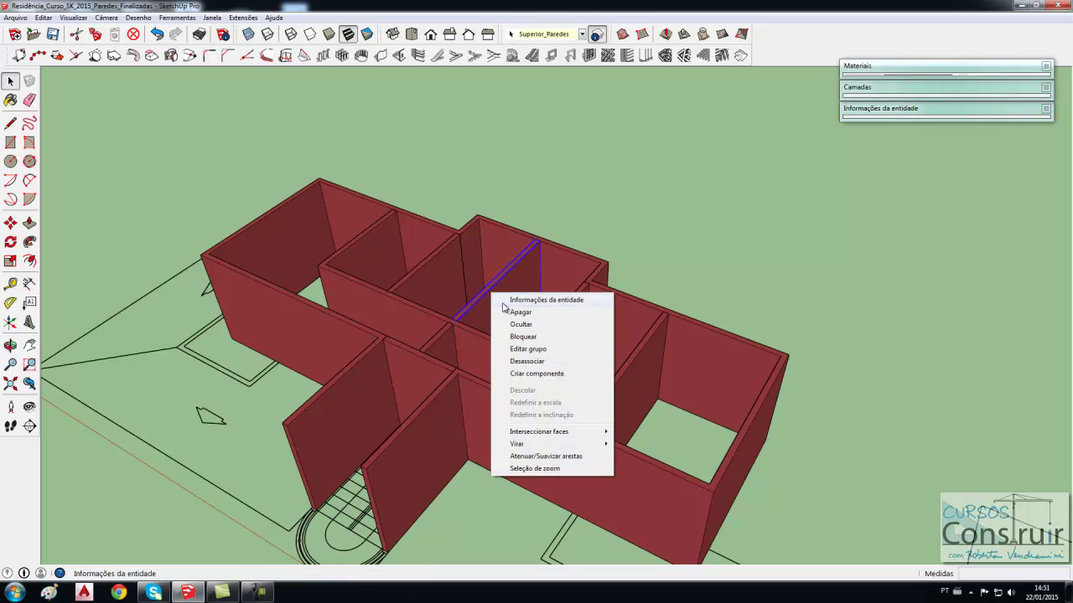
left_click(524, 362)
right_click(448, 275)
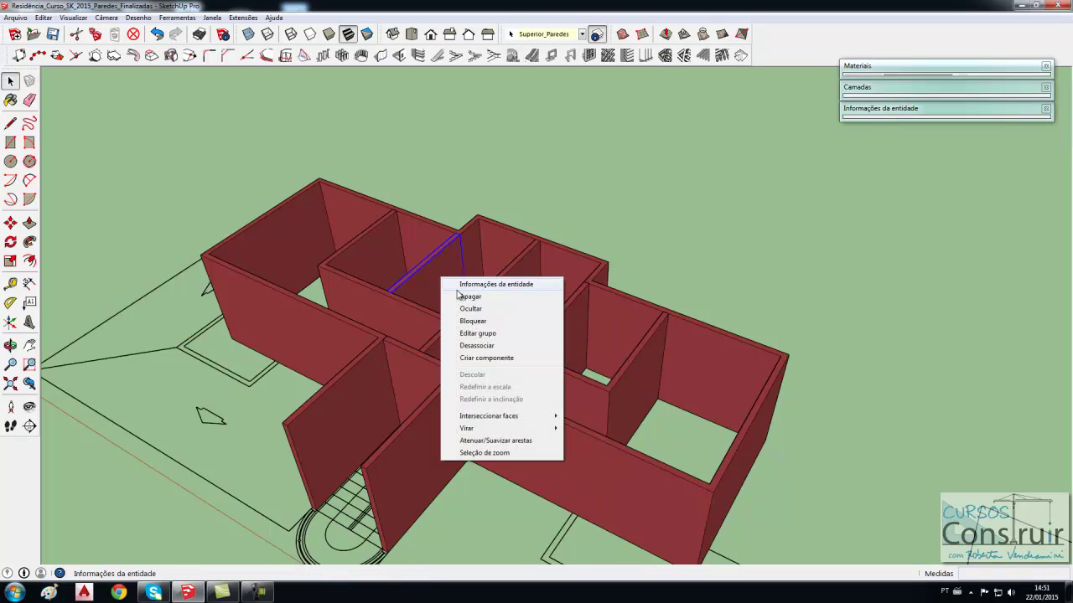
left_click(474, 345)
left_click(444, 335)
right_click(443, 334)
left_click(470, 404)
left_click(428, 366)
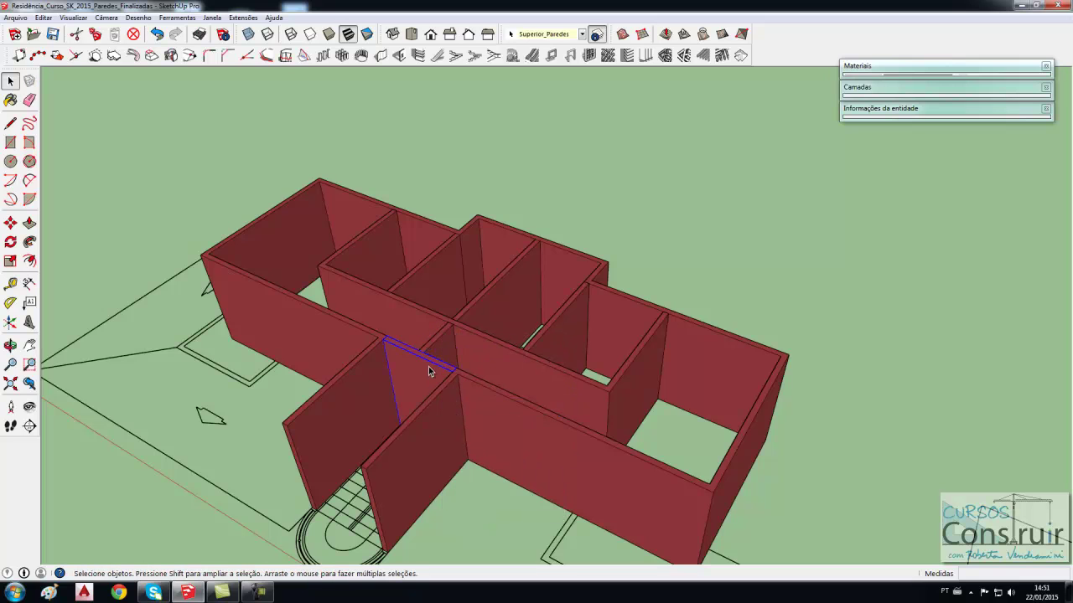
right_click(429, 367)
left_click(466, 436)
Step: Explode the central block of walls
left_click(628, 380)
right_click(627, 375)
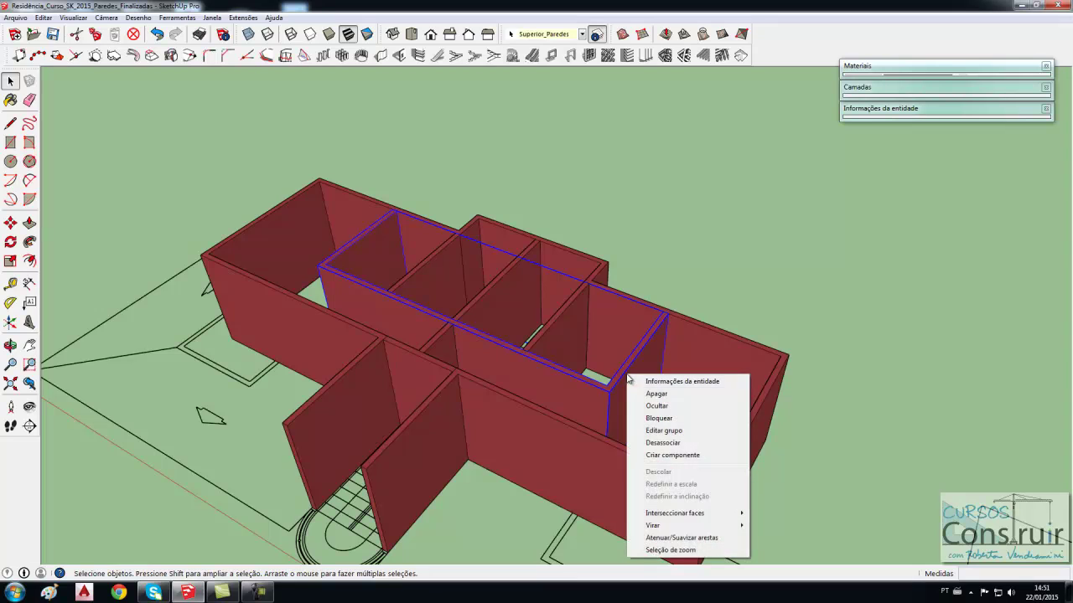
left_click(660, 443)
left_click(721, 289)
Step: Delete the leftover vertical edge so the adjoining wall faces merge into one
scroll(518, 262, "up", 3)
scroll(474, 250, "up", 3)
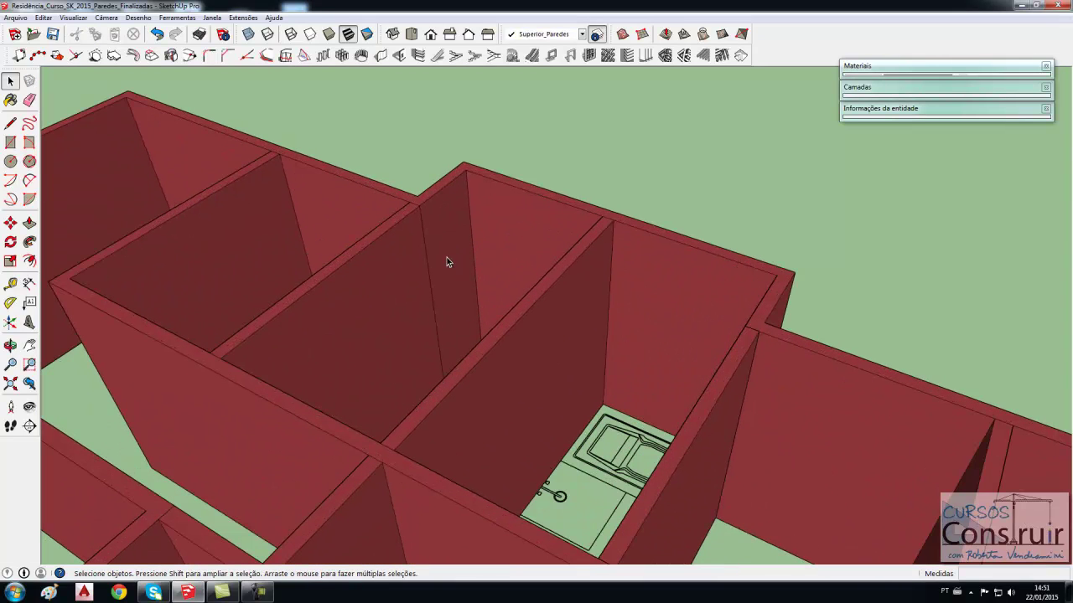
left_click(425, 262)
key("Delete")
mouse_move(412, 241)
middle_mouse_down()
mouse_move(378, 372)
mouse_move(709, 360)
middle_mouse_up()
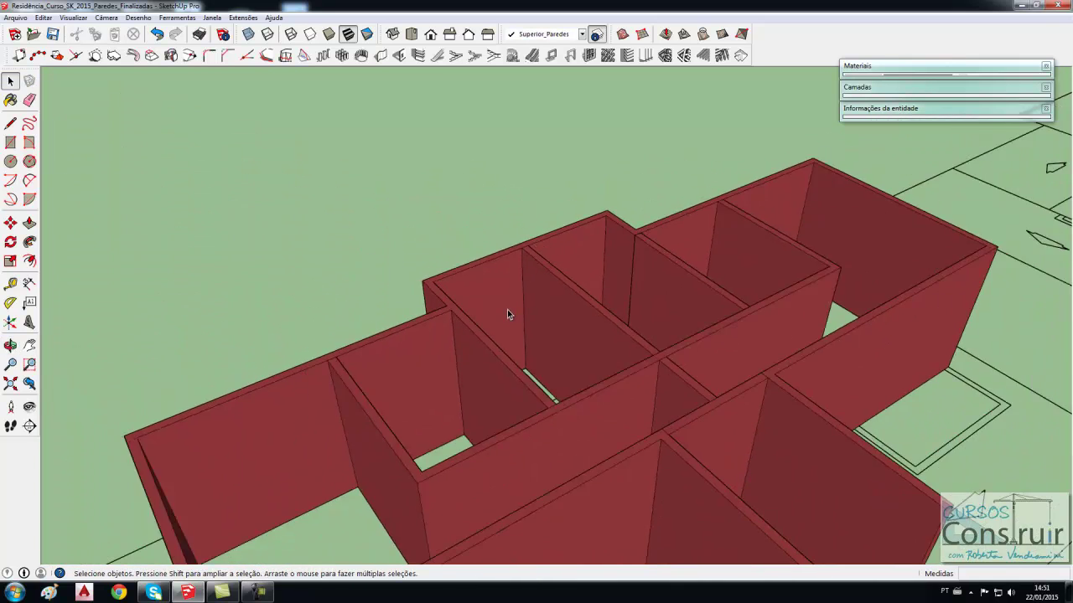
scroll(712, 360, "up", 3)
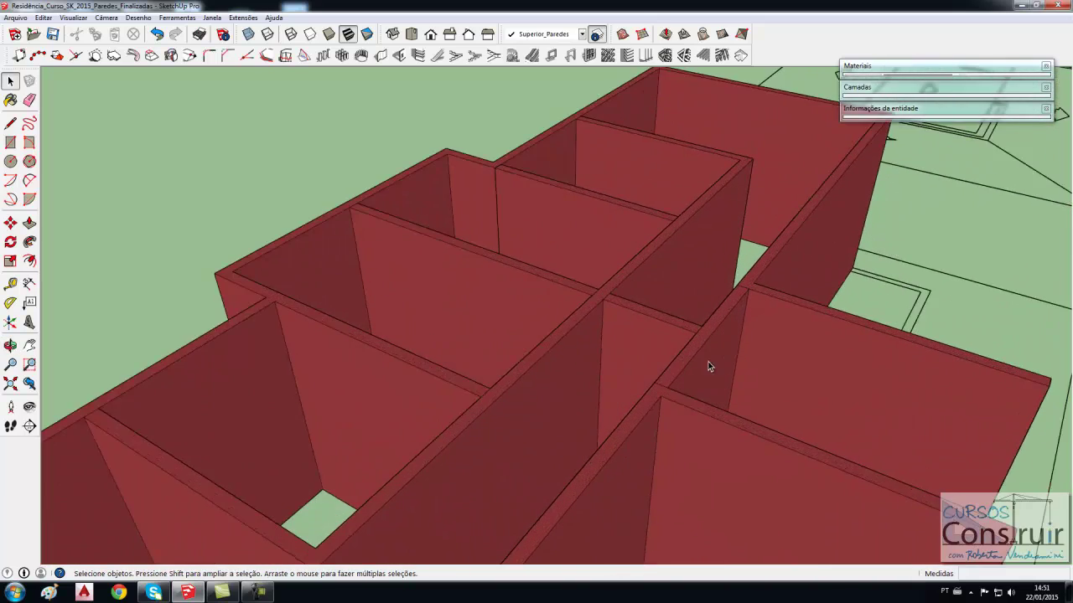
scroll(709, 366, "up", 3)
scroll(654, 355, "up", 2)
middle_click_drag(791, 366, 830, 360)
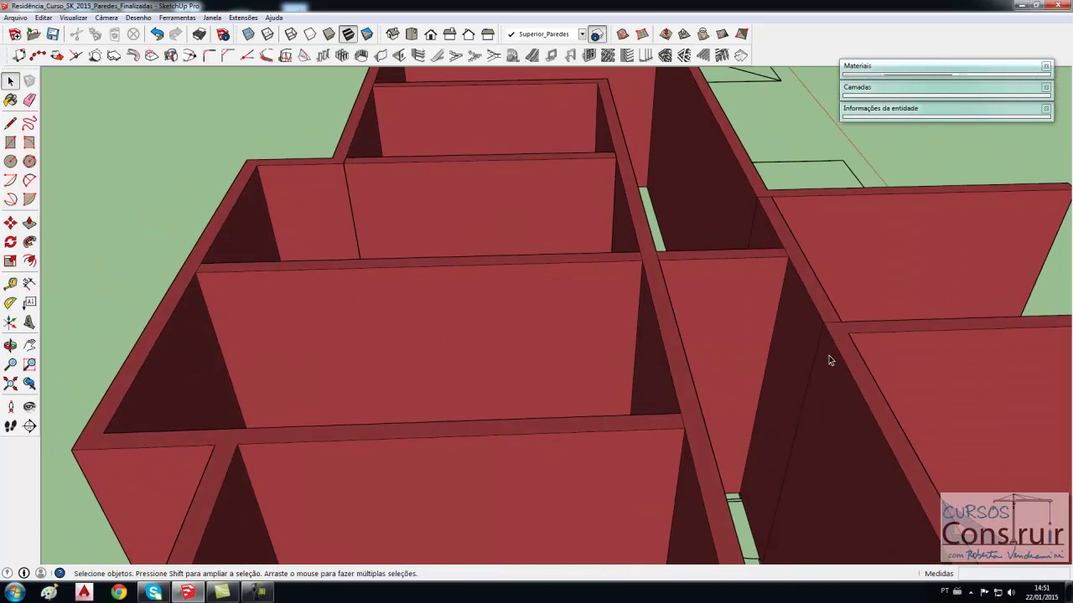
Step: Try erasing the wall seam edge, undoing each time the wall face disappears
left_click(29, 100)
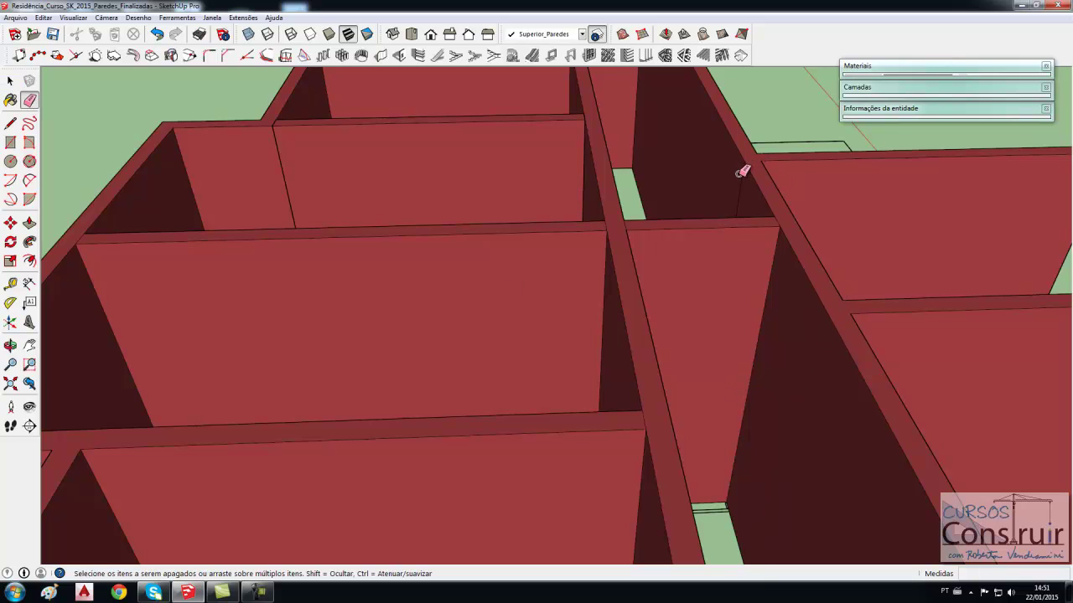
scroll(629, 364, "down", 2)
scroll(497, 246, "down", 1)
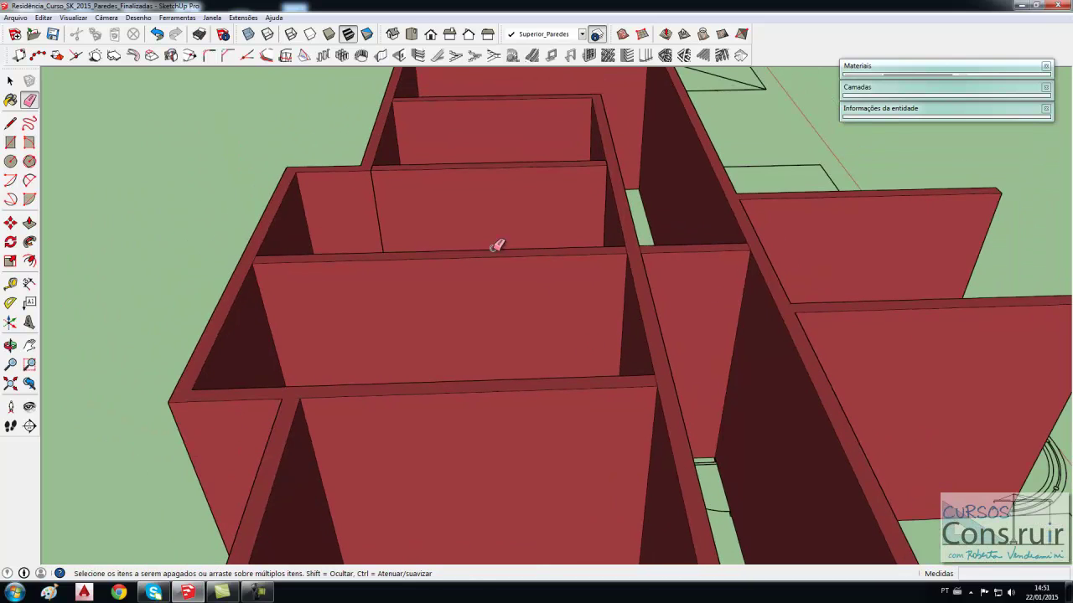
left_click(378, 186)
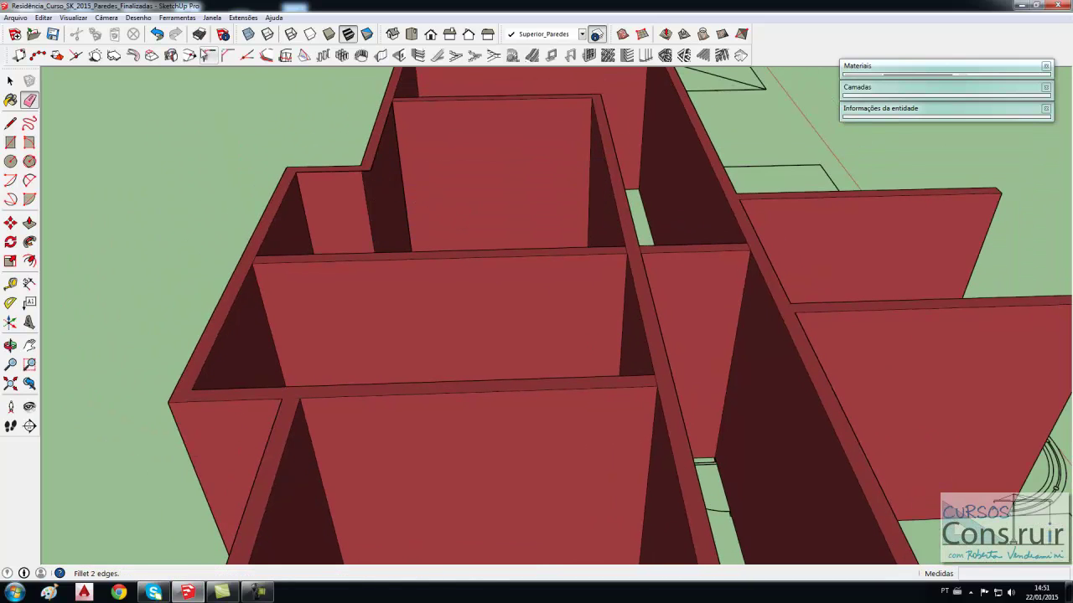
left_click(156, 34)
scroll(386, 184, "up", 2)
scroll(381, 184, "up", 1)
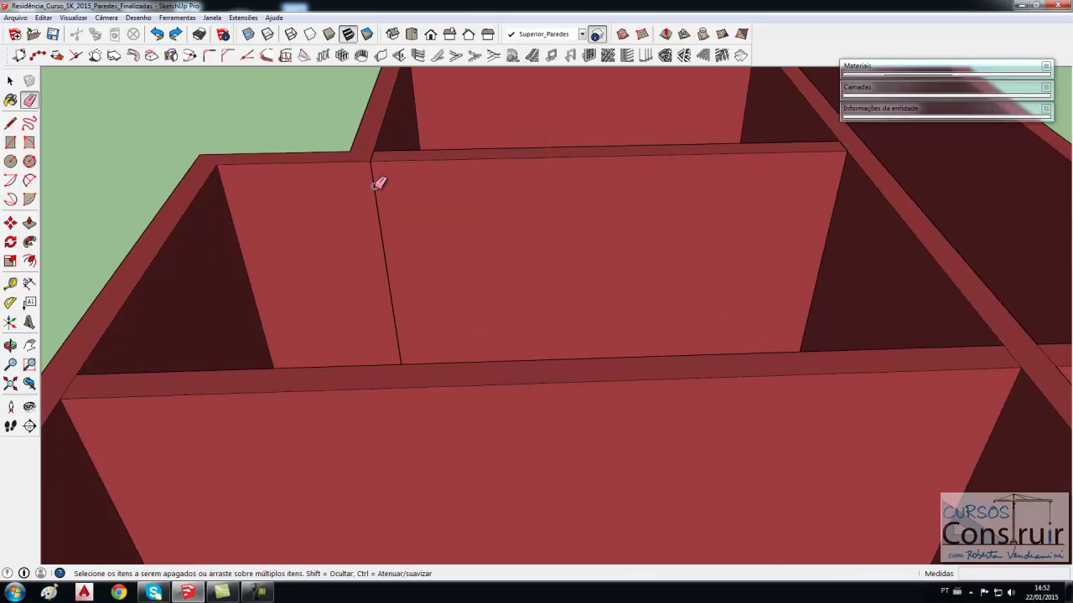
left_click(376, 184)
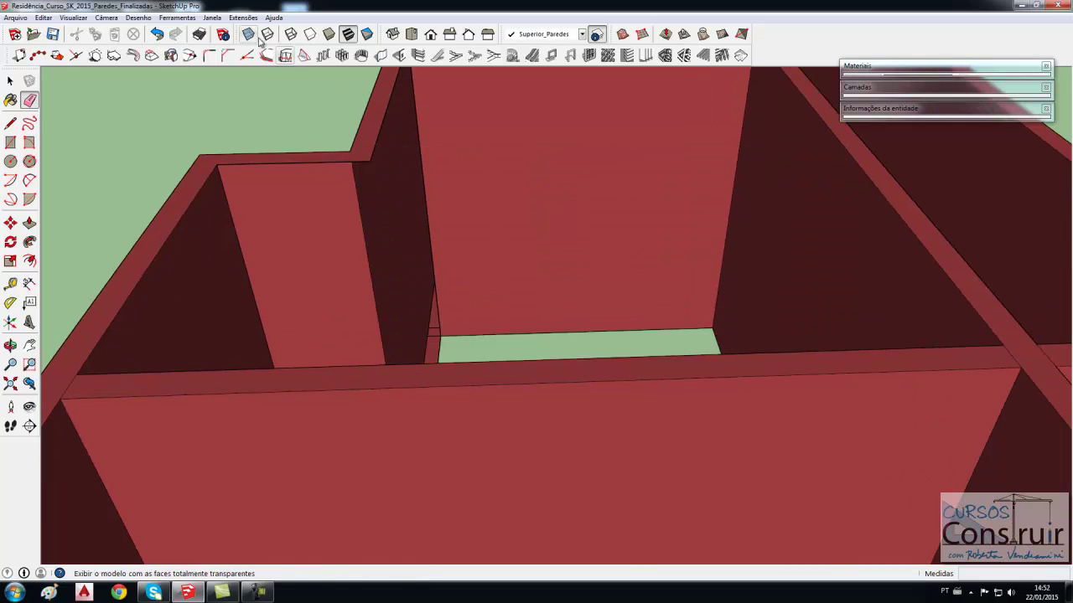
left_click(157, 34)
Step: Ungroup the back wall group and erase its vertical seam edge so the faces merge
key("space")
left_click(433, 176)
right_click(434, 176)
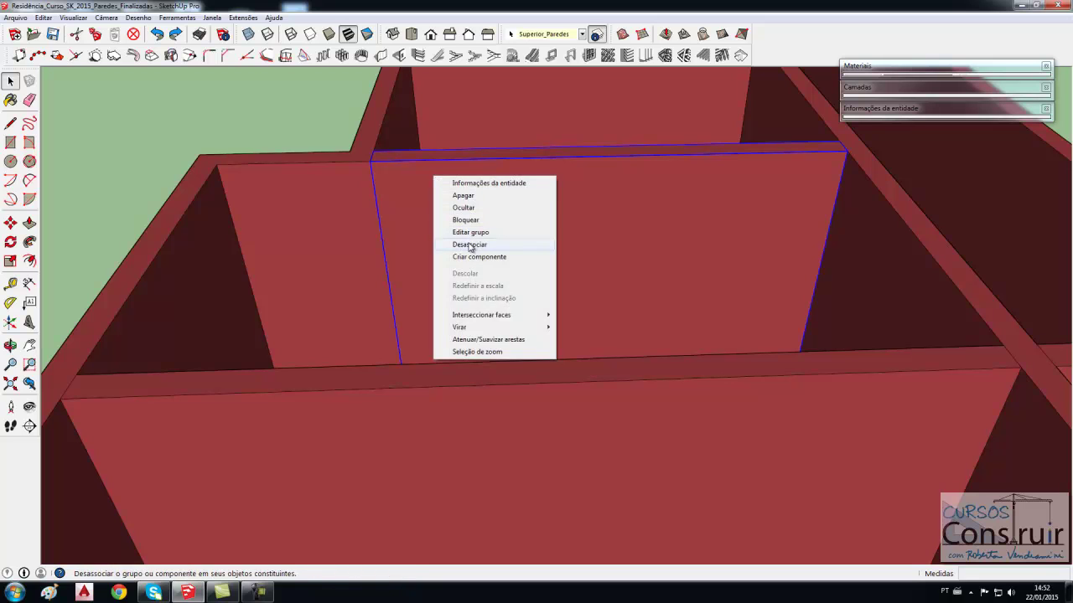
left_click(469, 244)
left_click(275, 124)
left_click(30, 100)
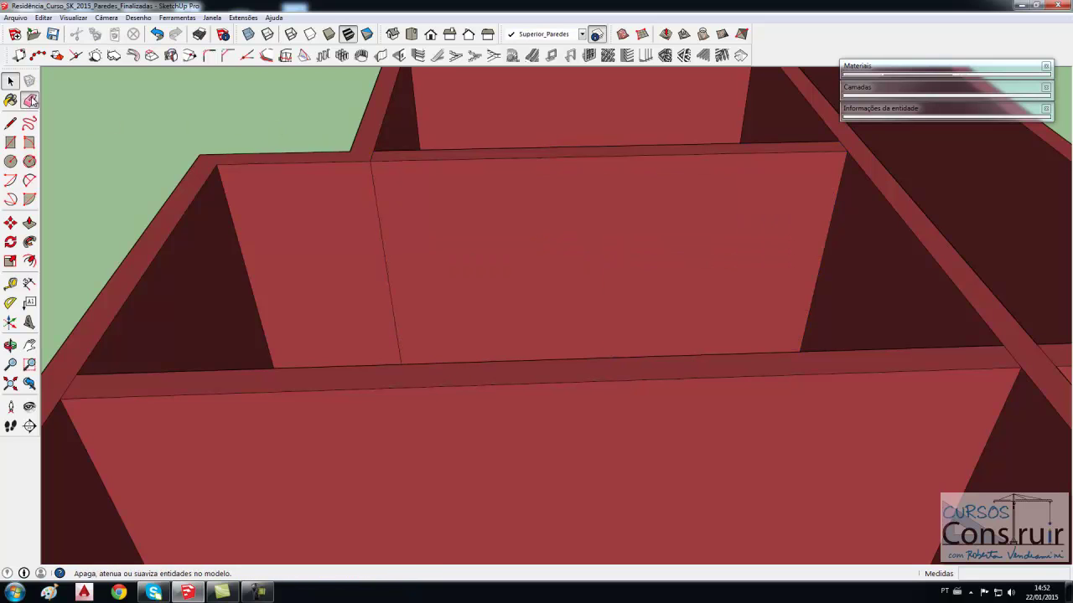
left_click(377, 200)
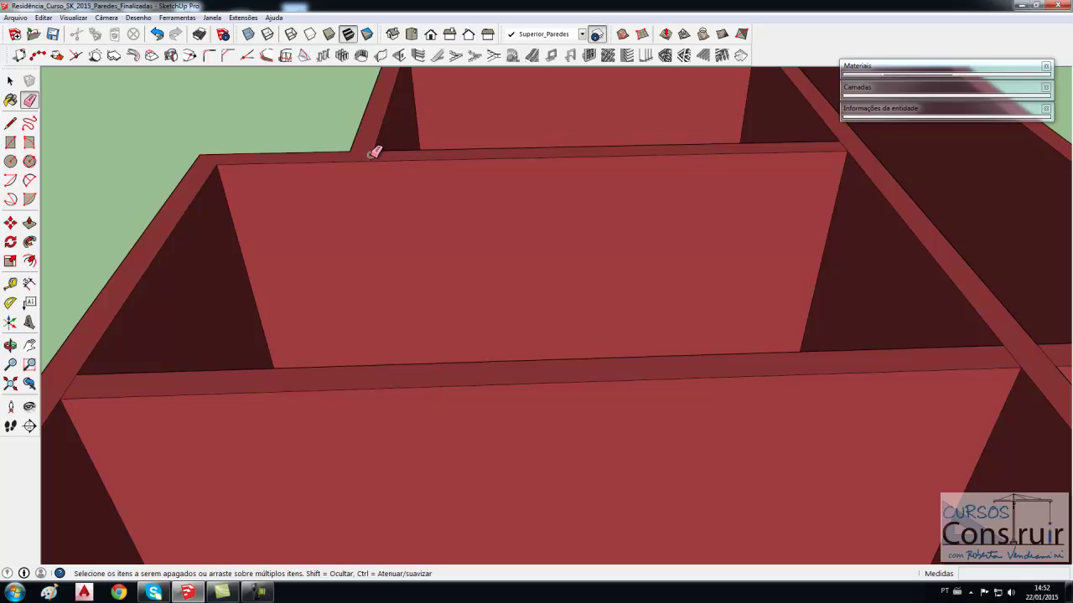
mouse_move(462, 165)
middle_mouse_down()
mouse_move(461, 244)
mouse_move(627, 245)
mouse_move(523, 319)
mouse_move(738, 223)
mouse_move(863, 371)
middle_mouse_up()
scroll(444, 275, "down", 3)
scroll(618, 278, "down", 3)
scroll(617, 277, "down", 2)
scroll(738, 223, "down", 3)
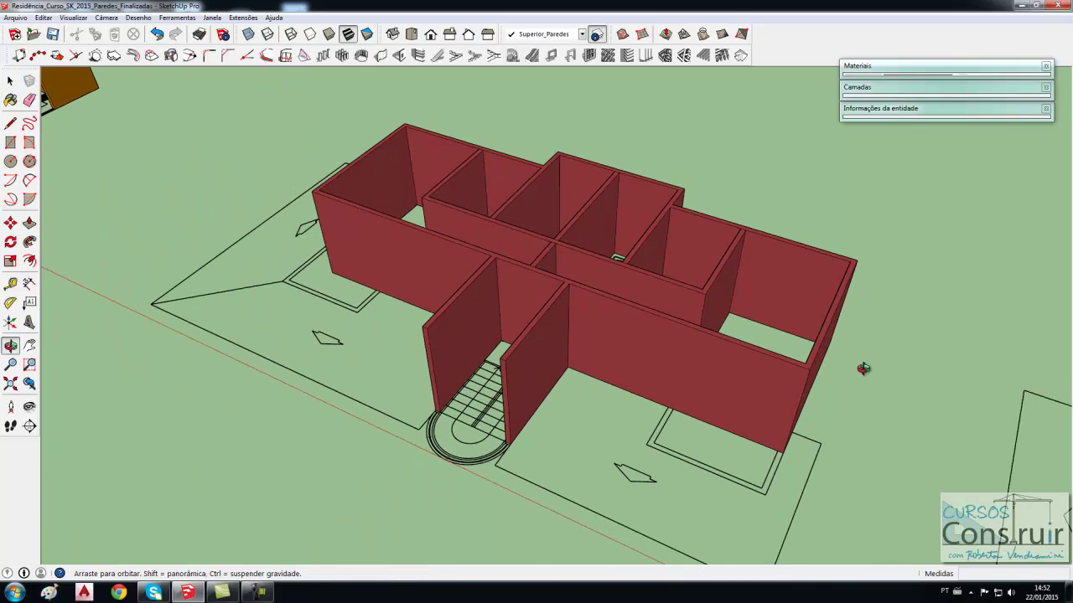
Step: Select every connected upper-floor wall at once and combine them with Criar grupo
triple_click(760, 390)
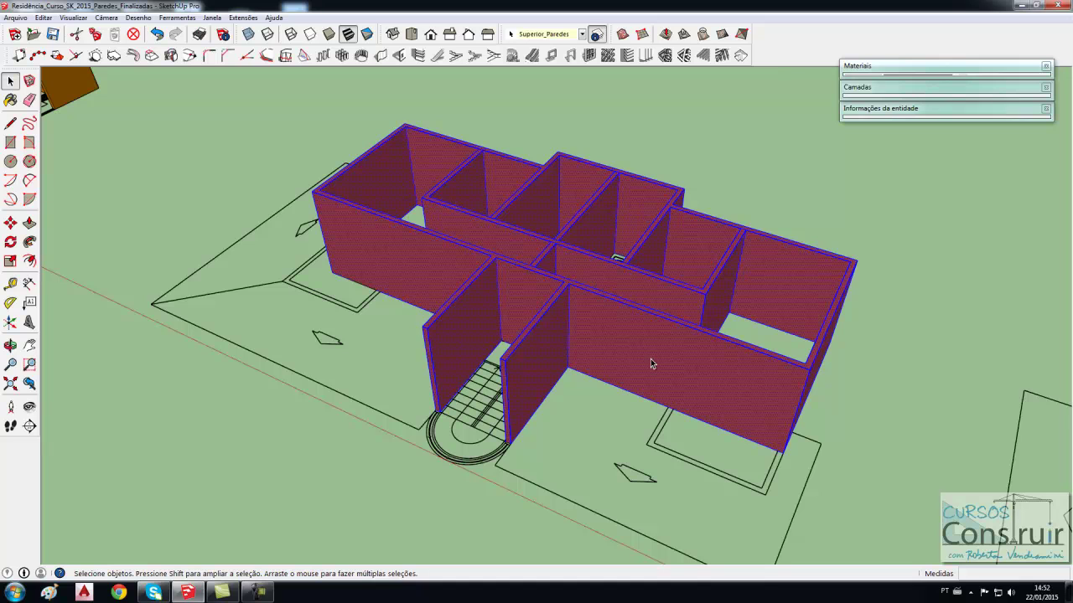
scroll(658, 325, "up", 1)
scroll(658, 322, "up", 1)
right_click(545, 287)
left_click(581, 381)
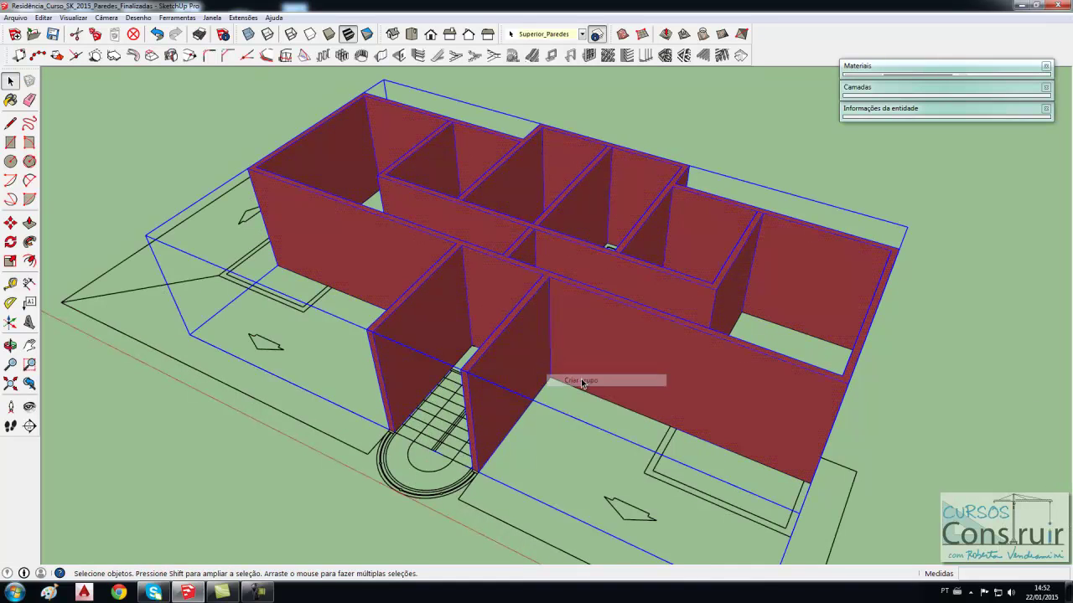
left_click(730, 168)
scroll(560, 285, "down", 3)
scroll(562, 292, "down", 2)
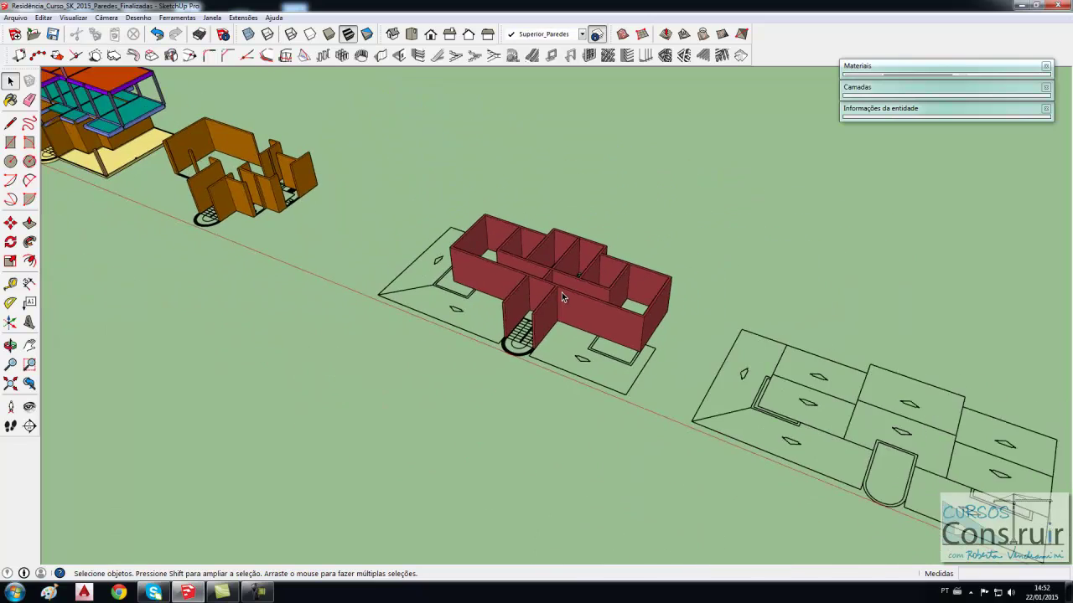
scroll(562, 293, "down", 2)
scroll(283, 173, "up", 3)
scroll(270, 192, "up", 3)
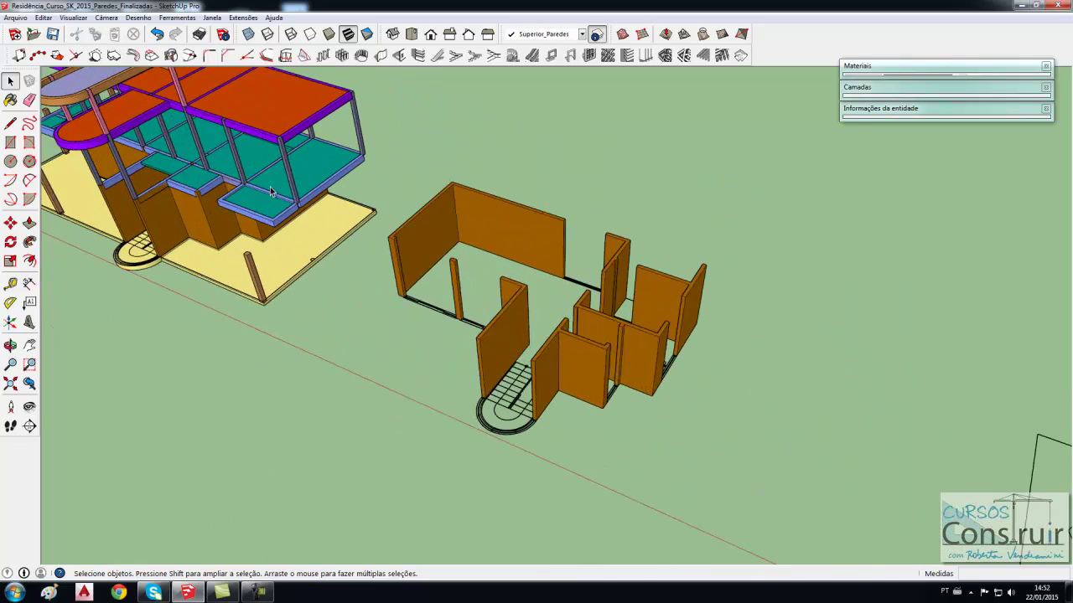
scroll(270, 191, "up", 1)
scroll(268, 188, "up", 2)
scroll(263, 176, "up", 1)
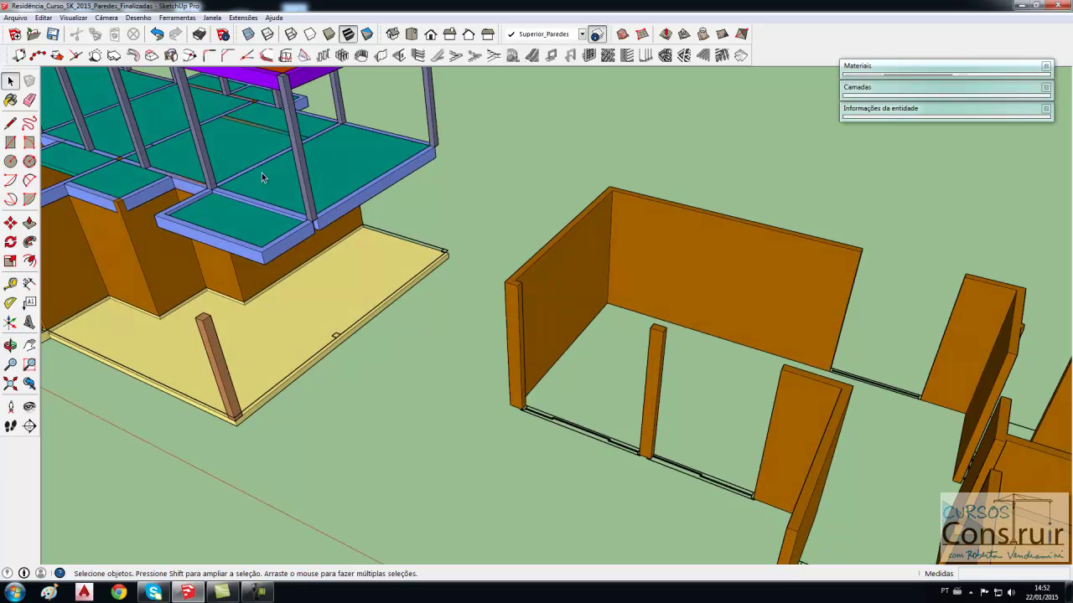
scroll(342, 248, "down", 3)
scroll(342, 249, "down", 2)
scroll(486, 301, "down", 2)
scroll(631, 356, "up", 1)
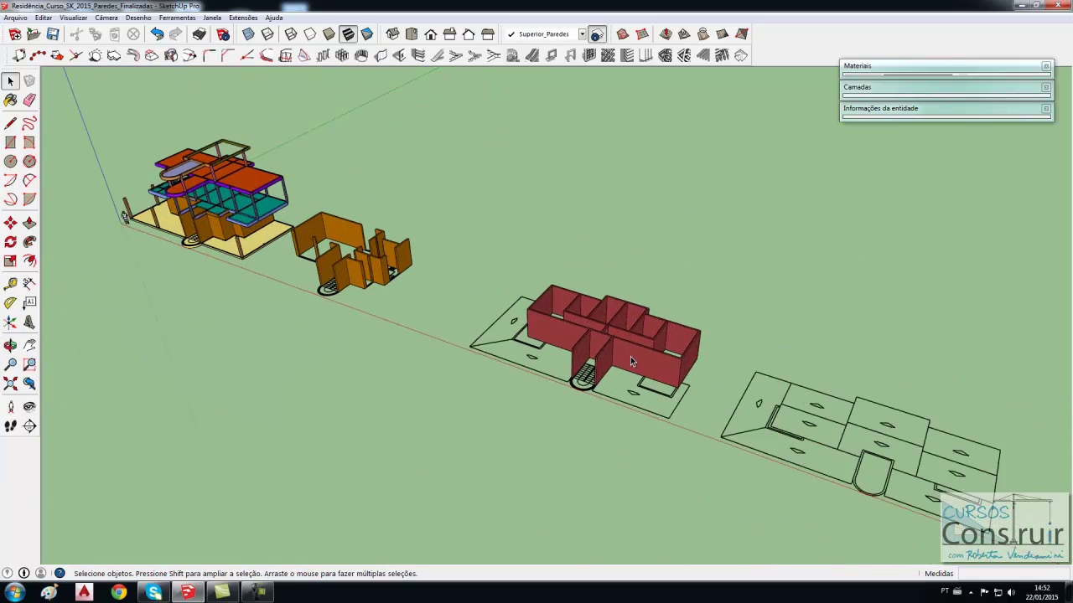
scroll(630, 356, "up", 2)
scroll(691, 382, "up", 1)
Step: Select the red wall group together with its CAD floor-plan lines
left_click(689, 371)
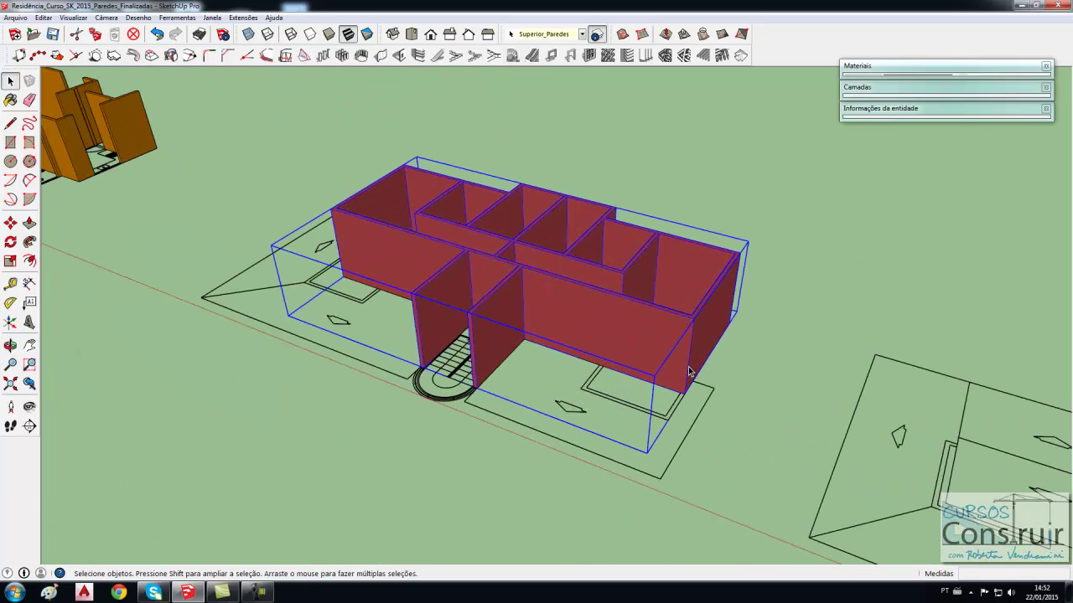
left_click(692, 433, "shift")
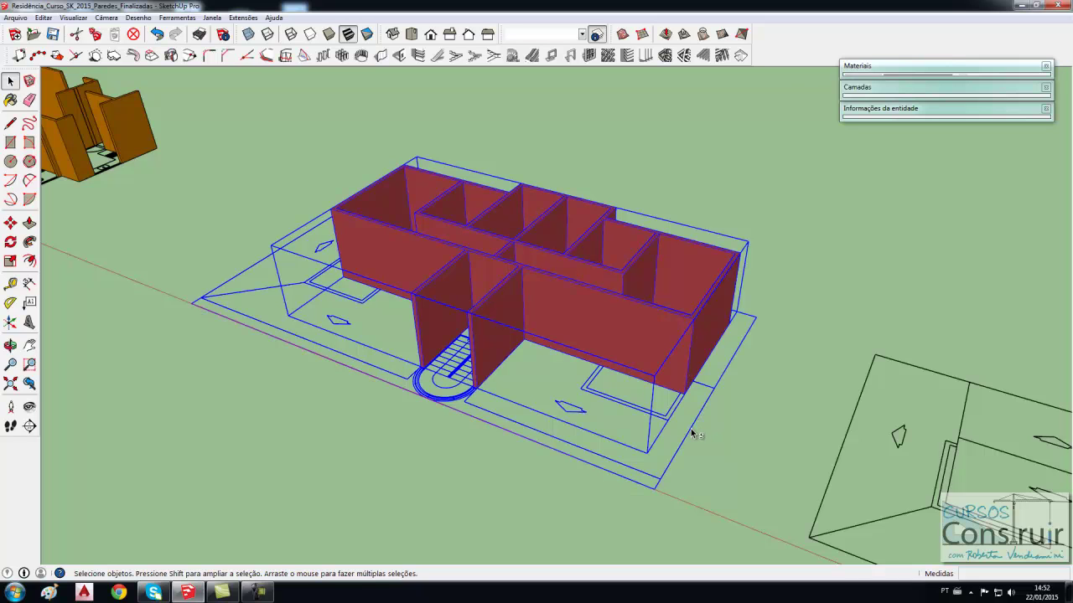
left_click(764, 313)
left_click(700, 313)
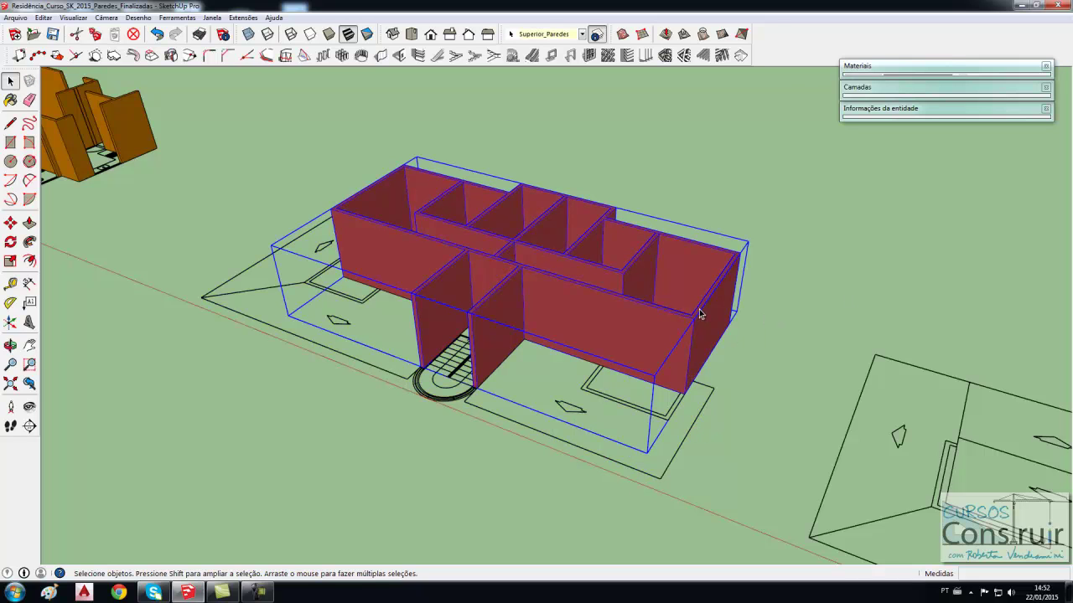
left_click(704, 416, "shift")
scroll(748, 436, "up", 3)
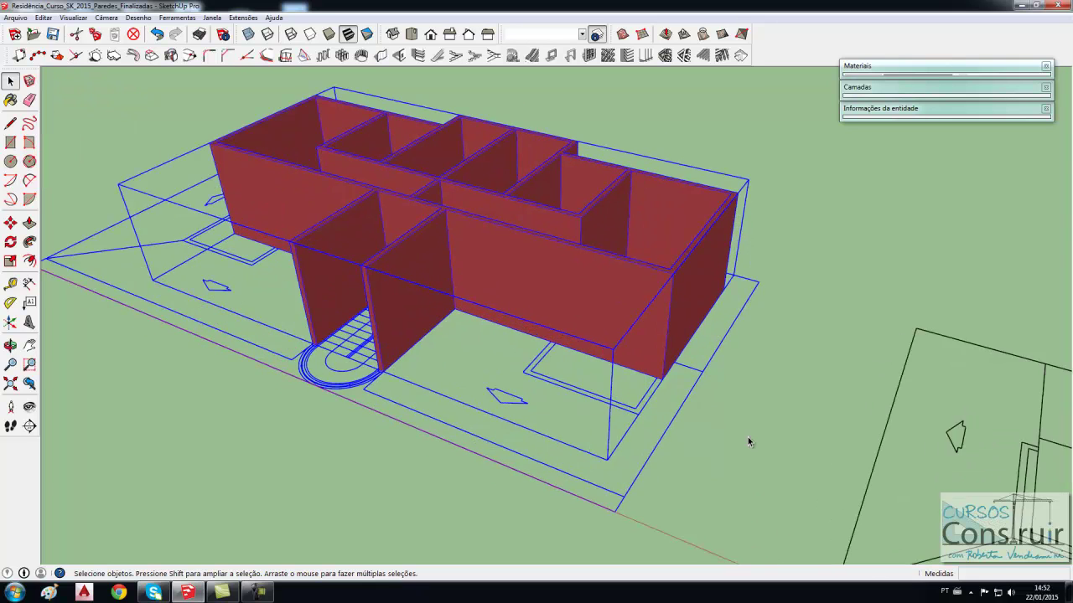
scroll(748, 437, "up", 3)
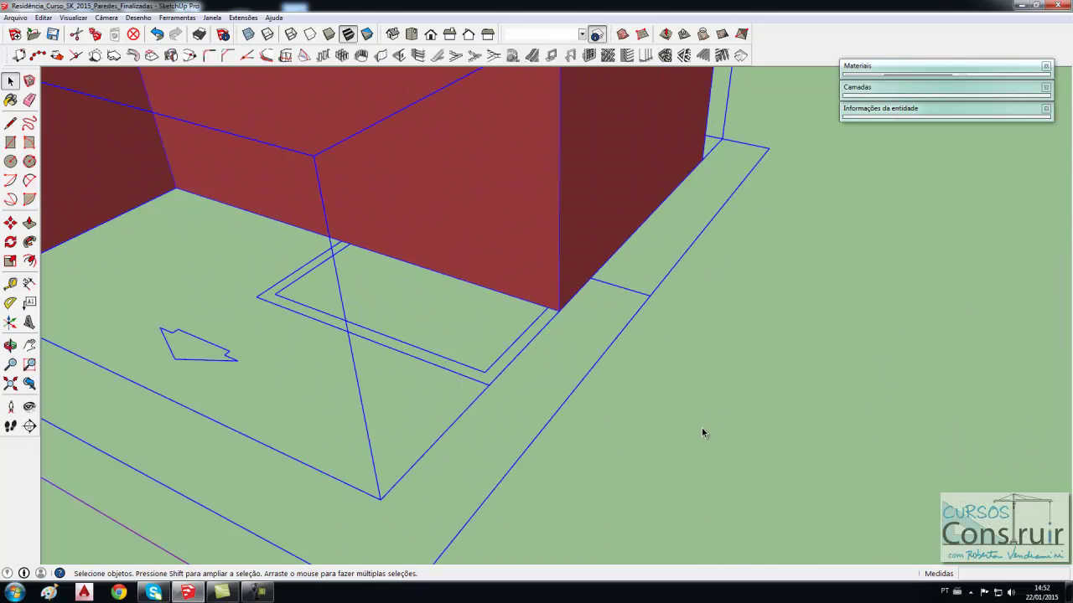
Step: Move the walls and plan from the wall corner to the matching corner on the house model
key("m")
left_click(559, 311)
scroll(559, 311, "down", 3)
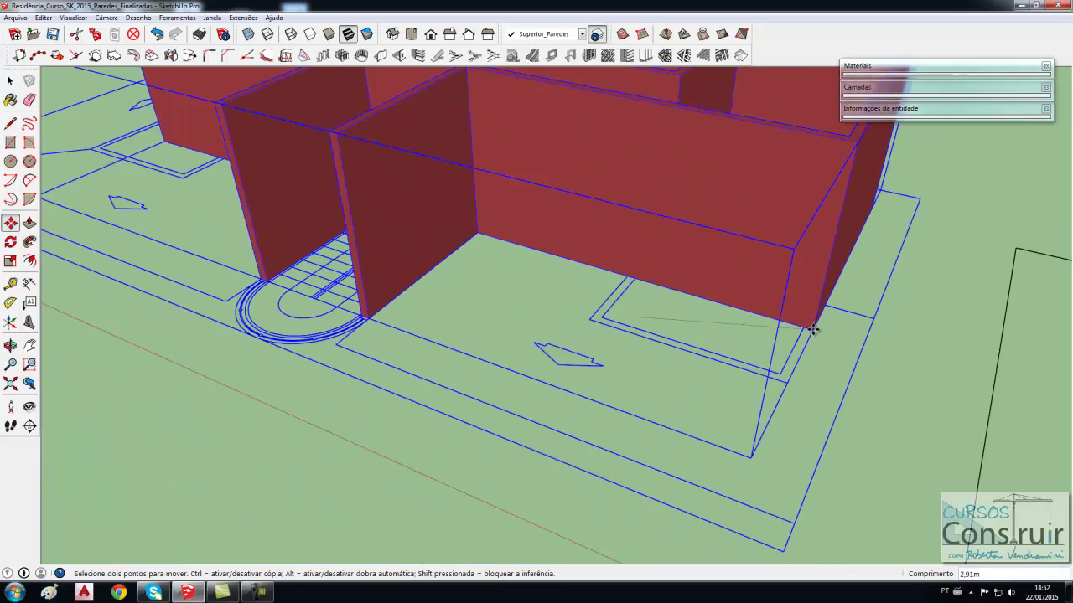
scroll(587, 318, "down", 3)
scroll(670, 327, "down", 3)
scroll(237, 184, "up", 2)
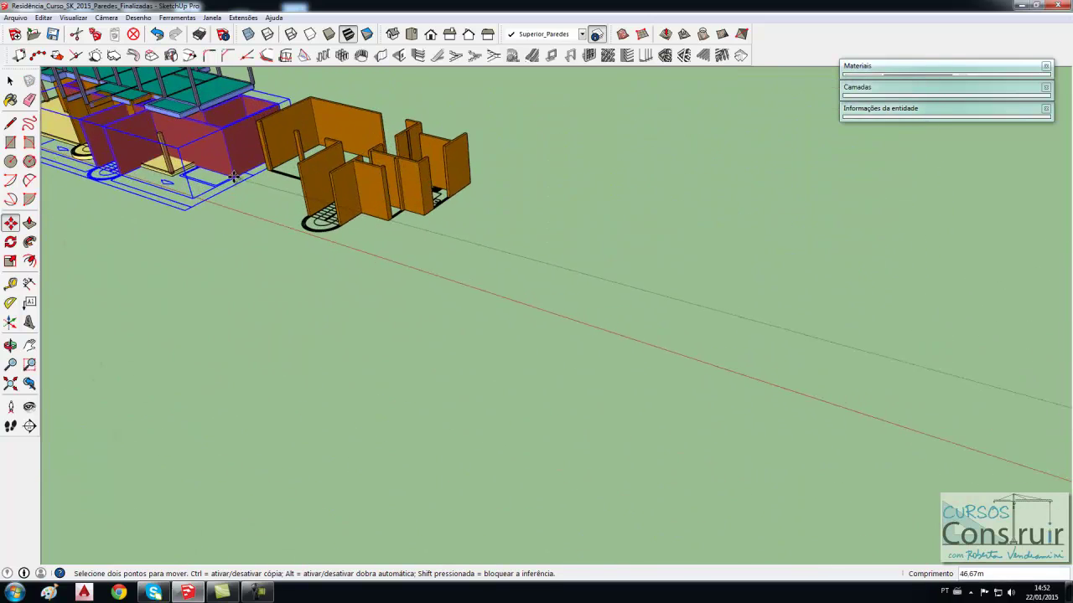
scroll(218, 151, "up", 2)
scroll(201, 117, "up", 2)
scroll(186, 94, "up", 3)
scroll(193, 97, "up", 2)
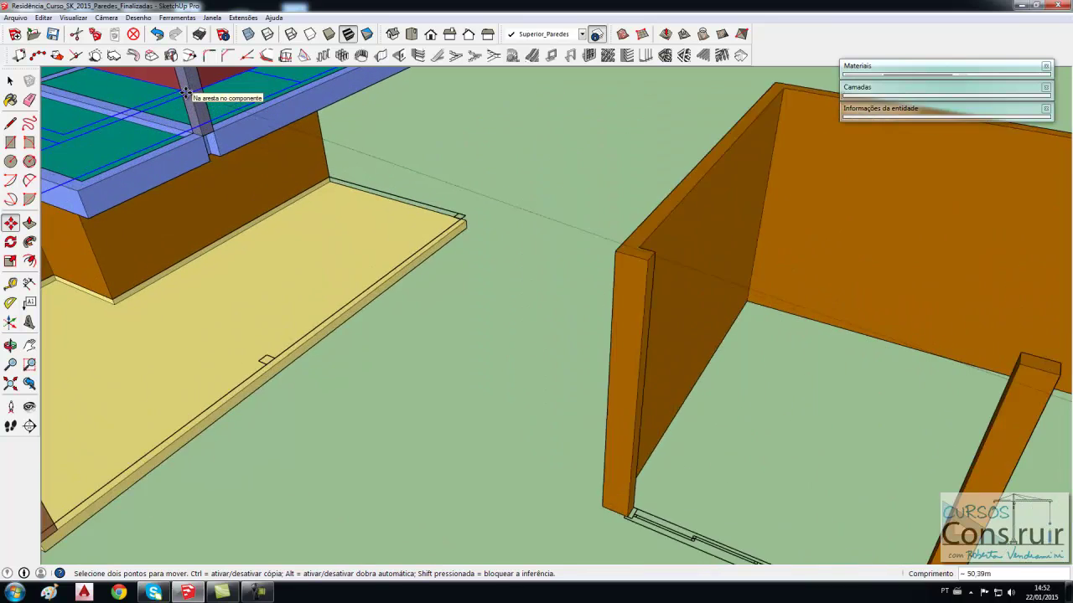
scroll(226, 122, "up", 2)
left_click(261, 149)
key("space")
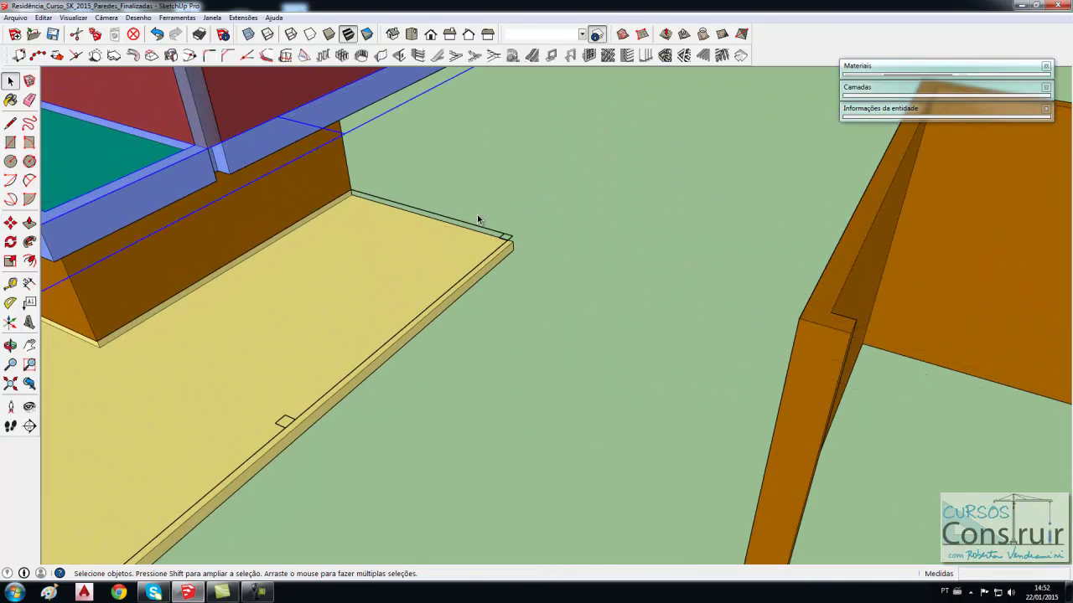
left_click(487, 215)
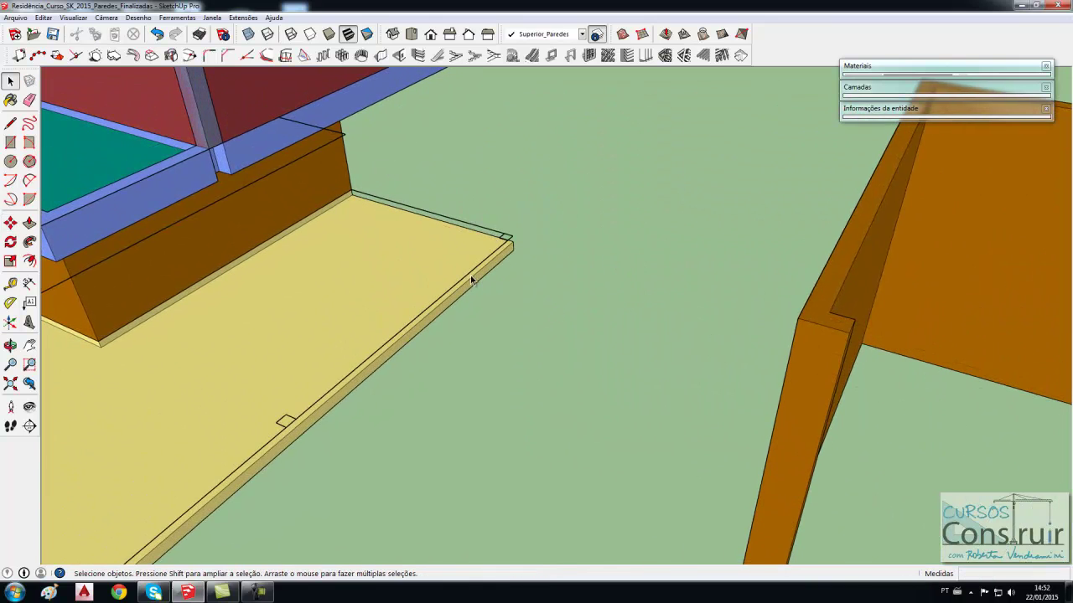
scroll(472, 277, "down", 2)
scroll(402, 251, "down", 2)
scroll(332, 229, "down", 2)
Step: Hide the Superior_Pilares_15x15 layer to inspect the walls, then make it visible again
scroll(332, 229, "up", 1)
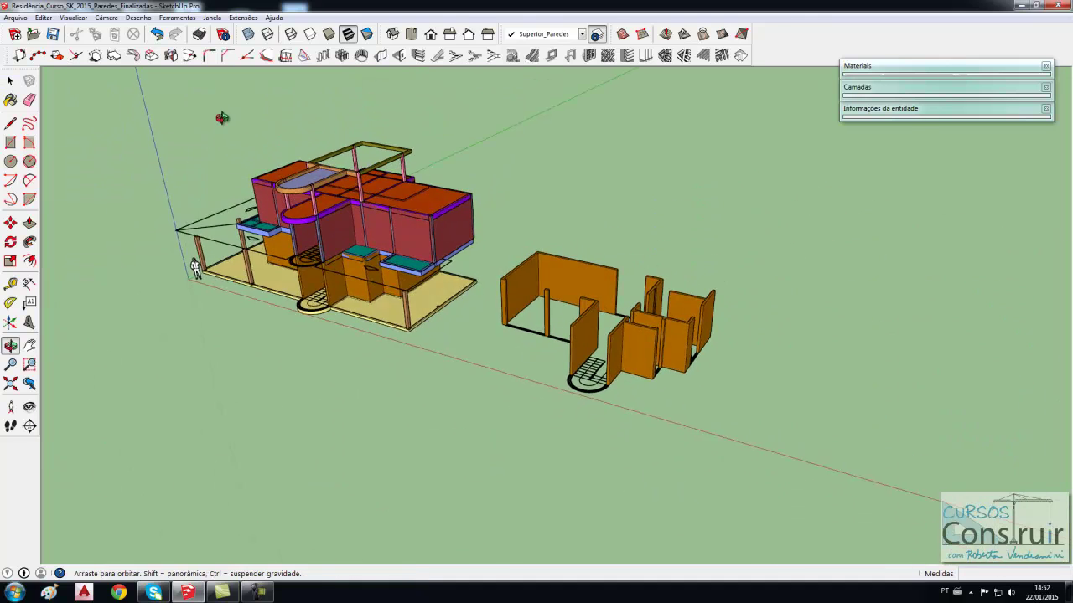
scroll(336, 235, "up", 1)
scroll(377, 231, "up", 1)
scroll(436, 232, "up", 1)
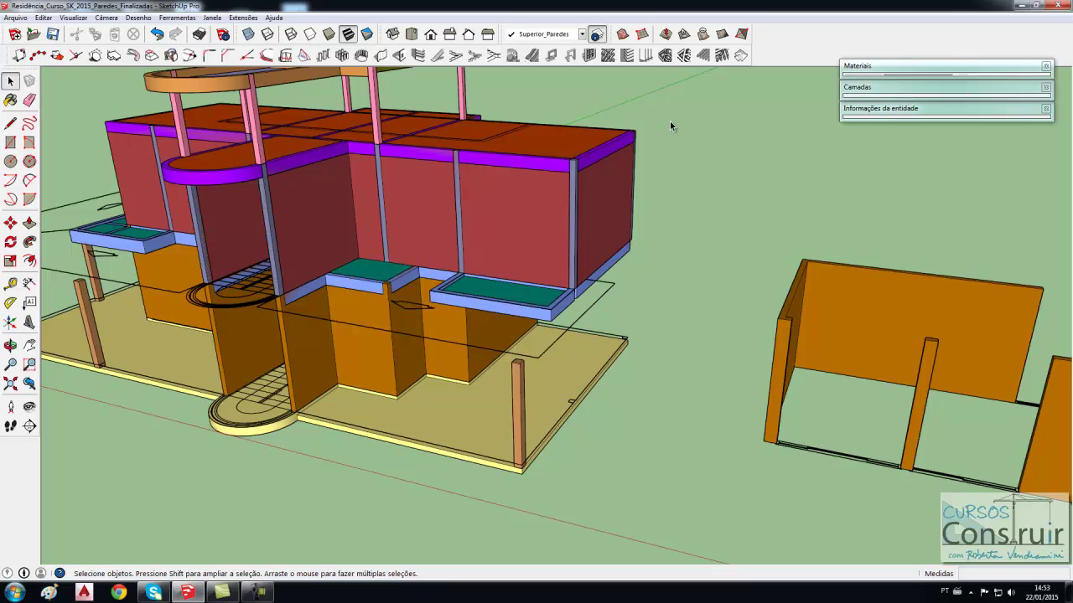
left_click(895, 89)
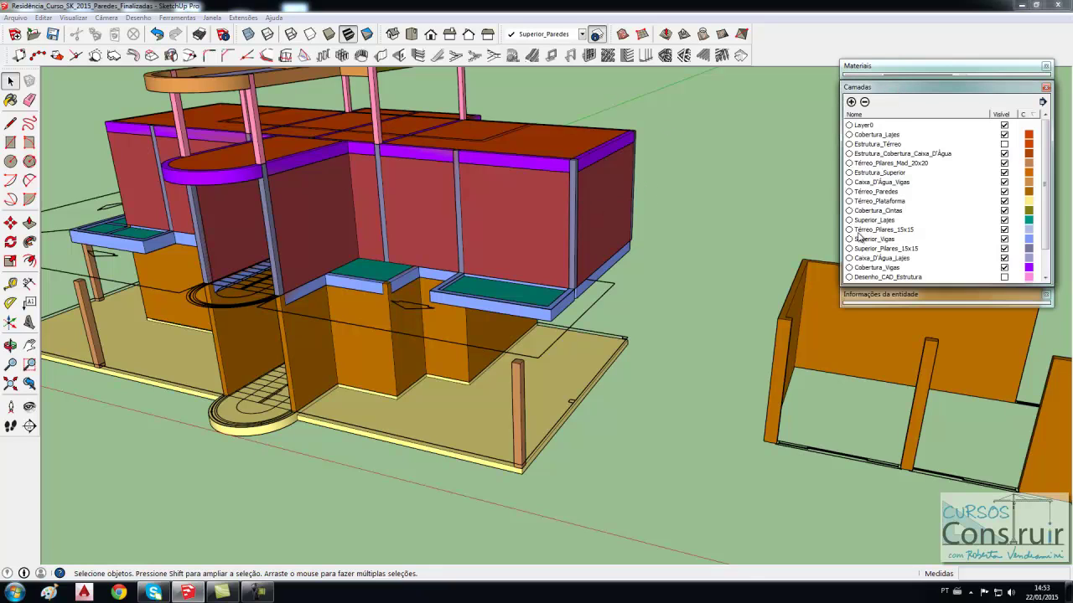
left_click(1005, 249)
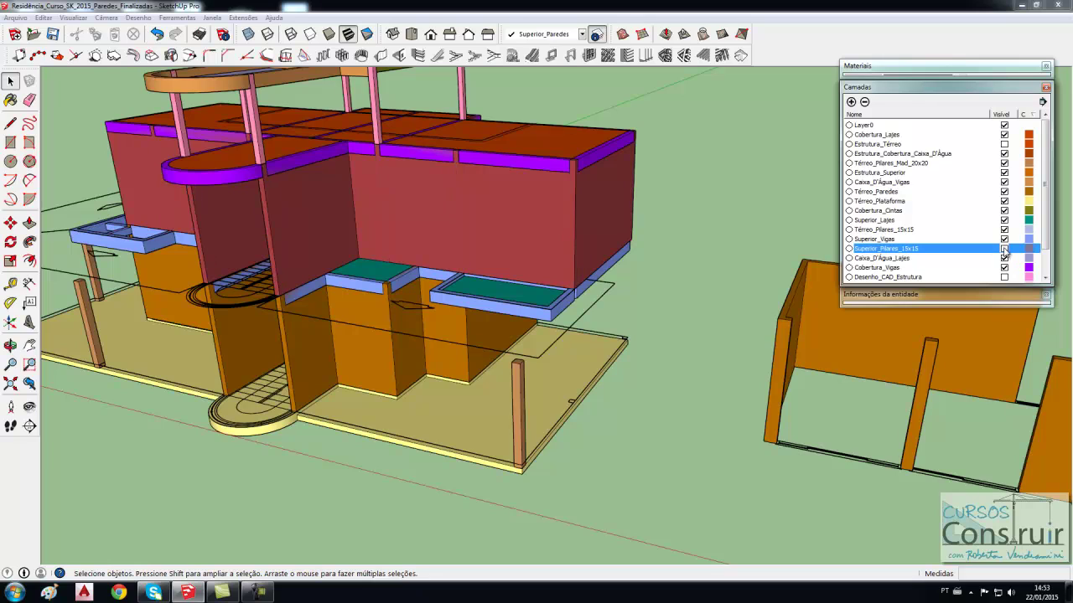
middle_click_drag(739, 276, 425, 166)
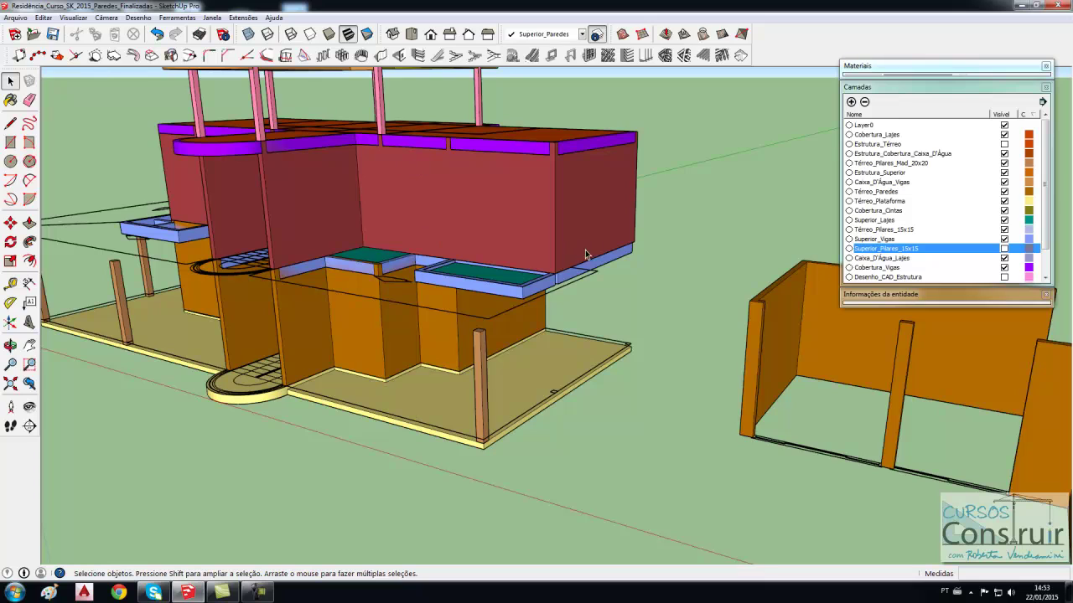
left_click(1004, 249)
Step: Orbit to a new angle on the house and save the model
scroll(593, 275, "down", 3)
scroll(537, 282, "up", 2)
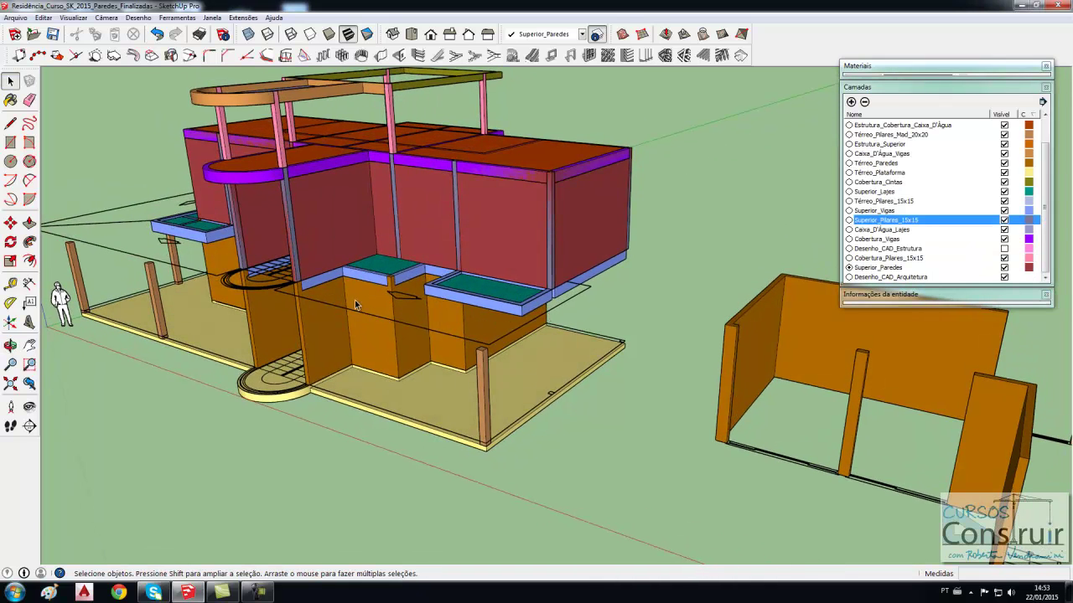
scroll(355, 276, "down", 2)
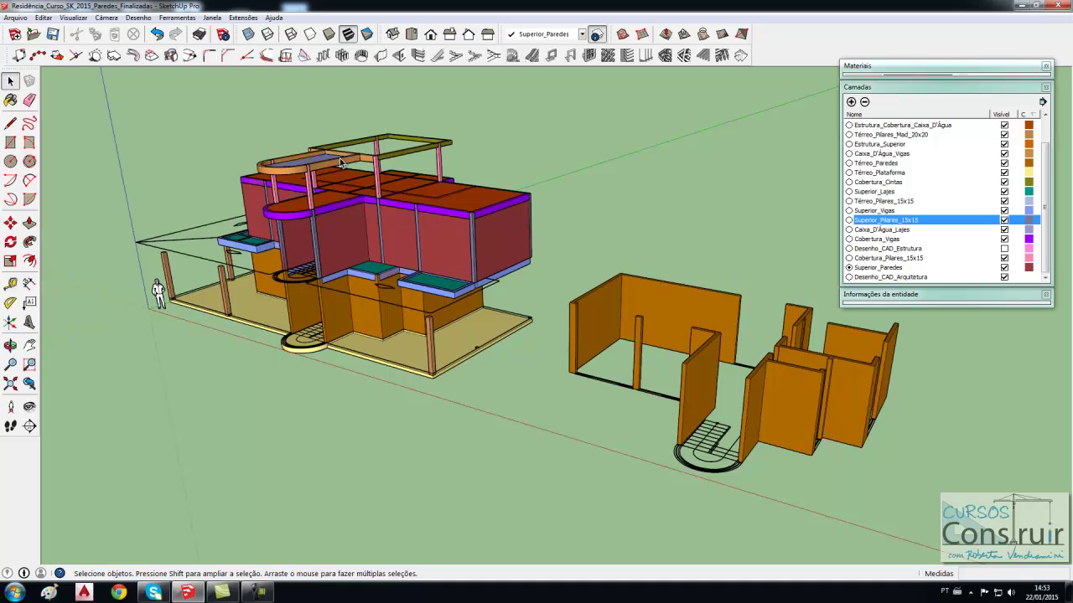
mouse_move(344, 205)
middle_mouse_down()
mouse_move(324, 209)
mouse_move(522, 266)
middle_mouse_up()
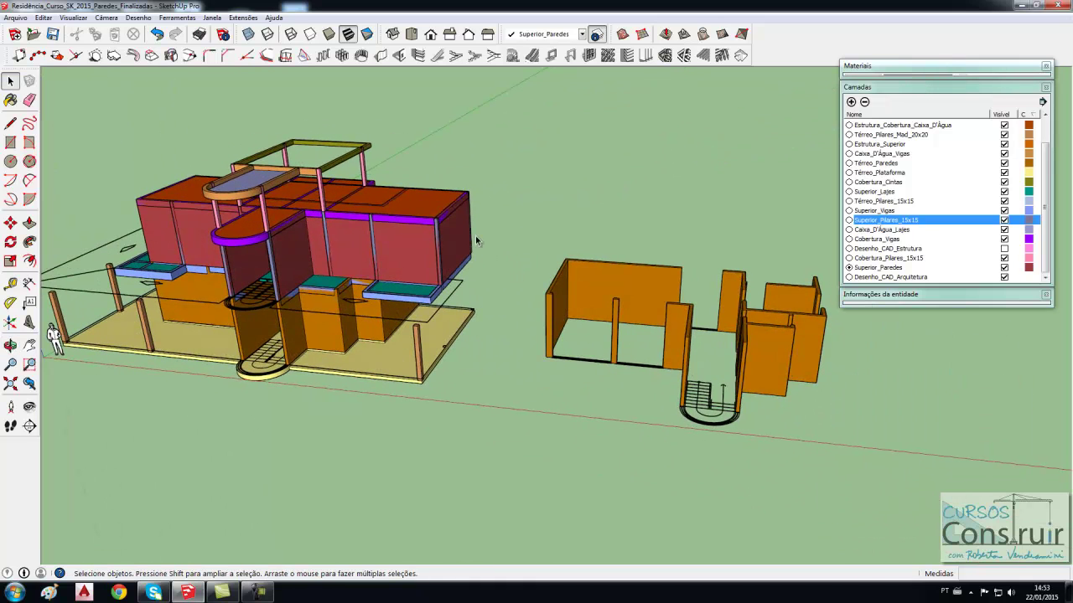
left_click(52, 33)
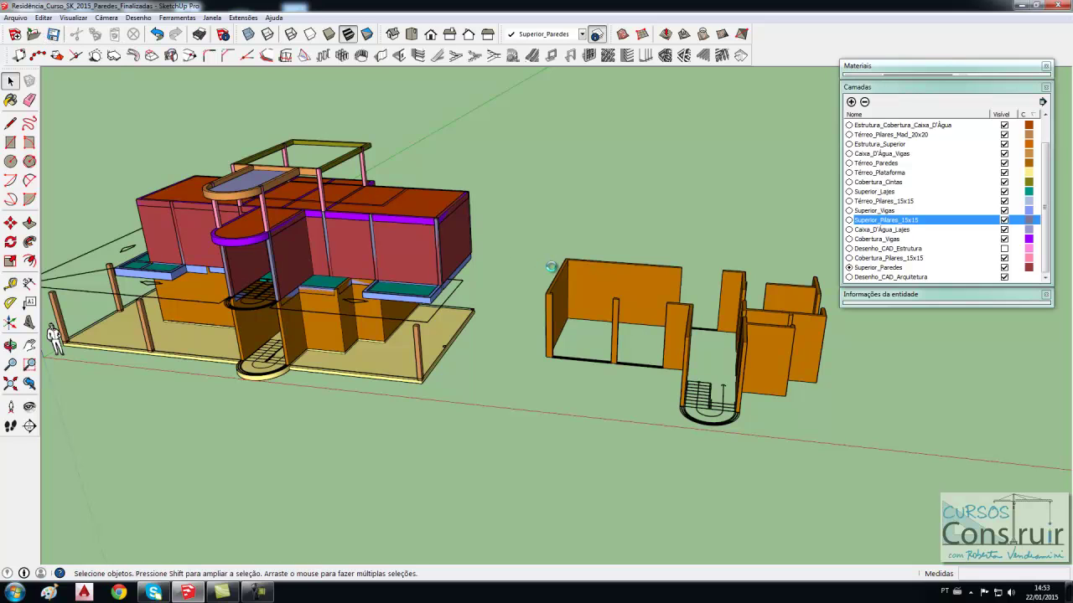